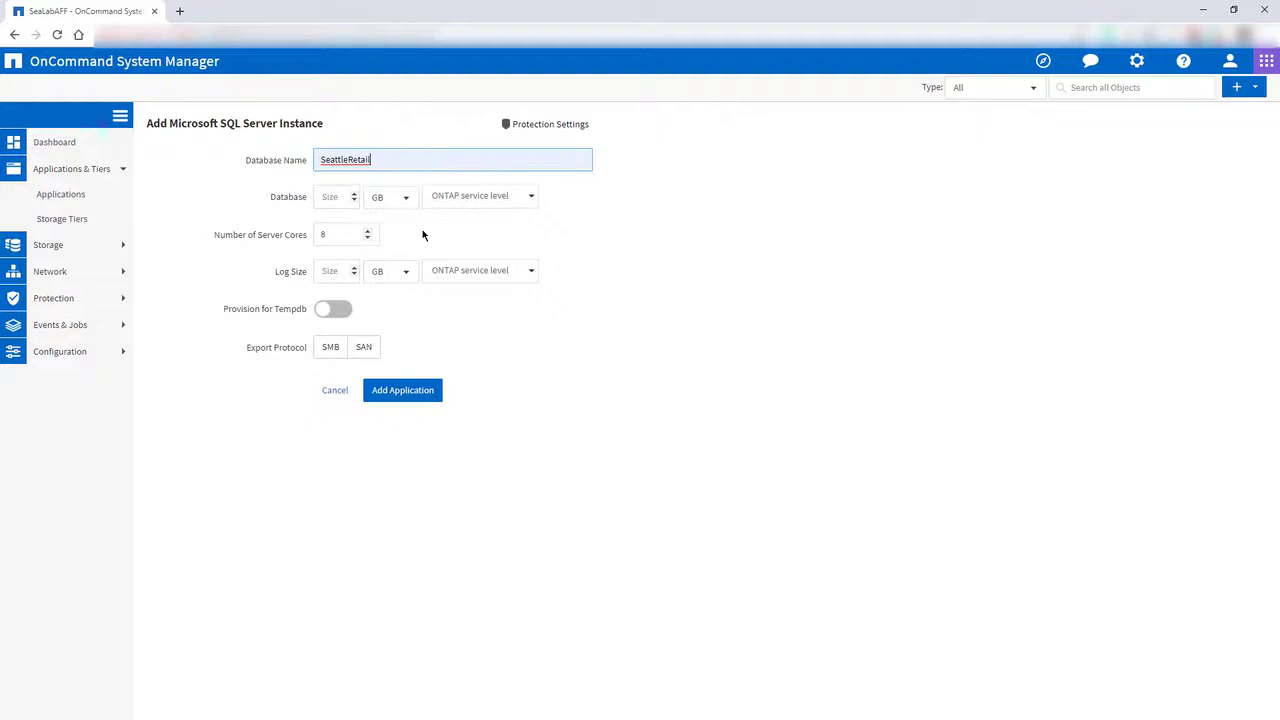
# Set the database size to 2 TB with the Extreme ONTAP service level.
pyautogui.click(334, 201)
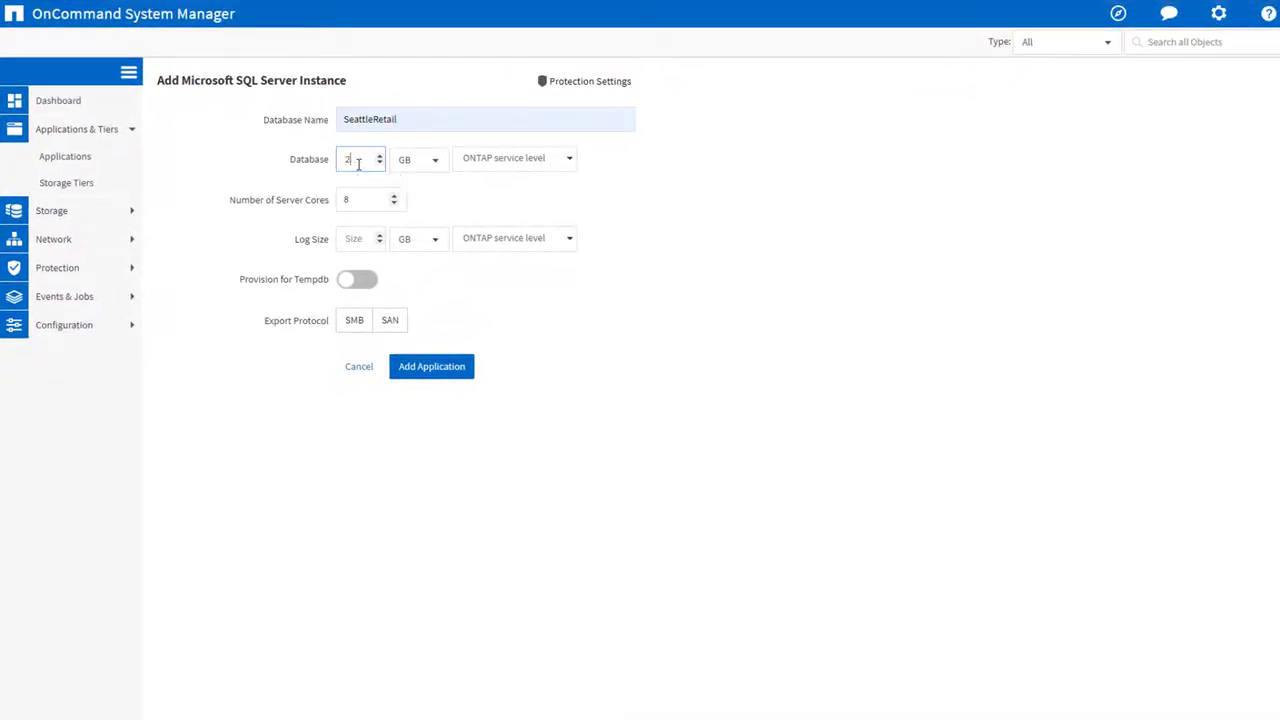
pyautogui.click(434, 162)
pyautogui.click(420, 219)
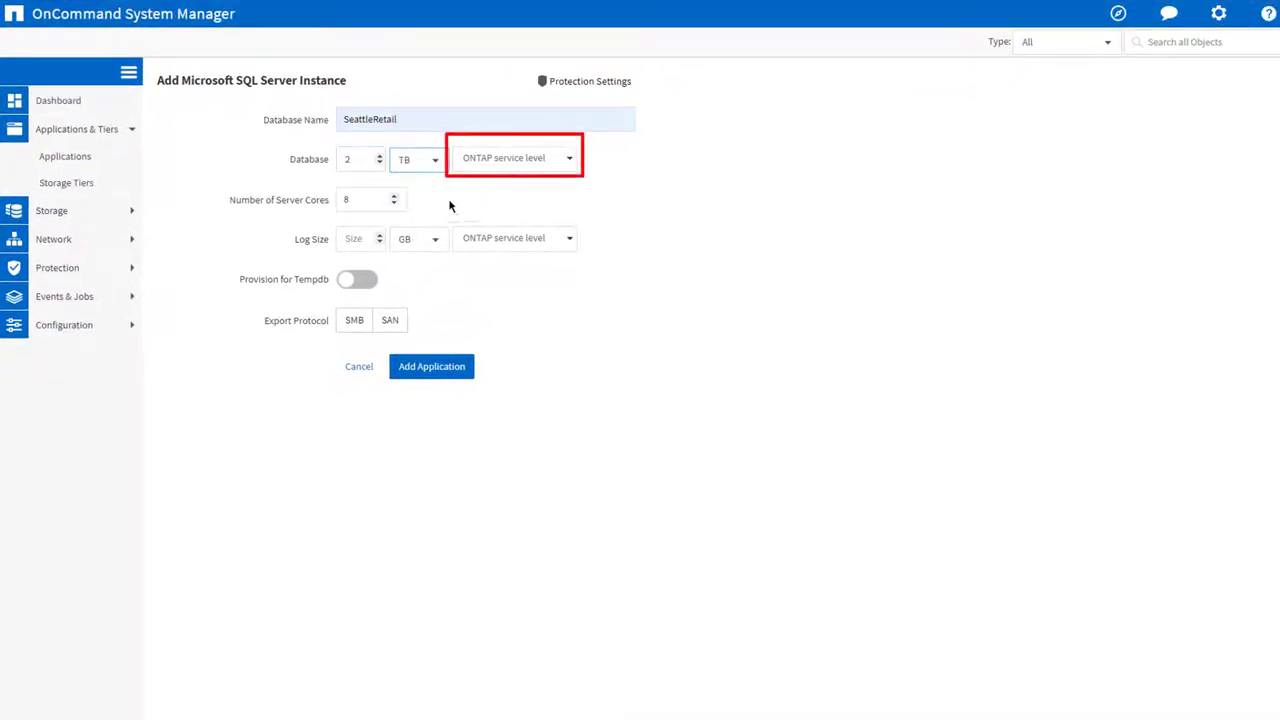
pyautogui.click(572, 165)
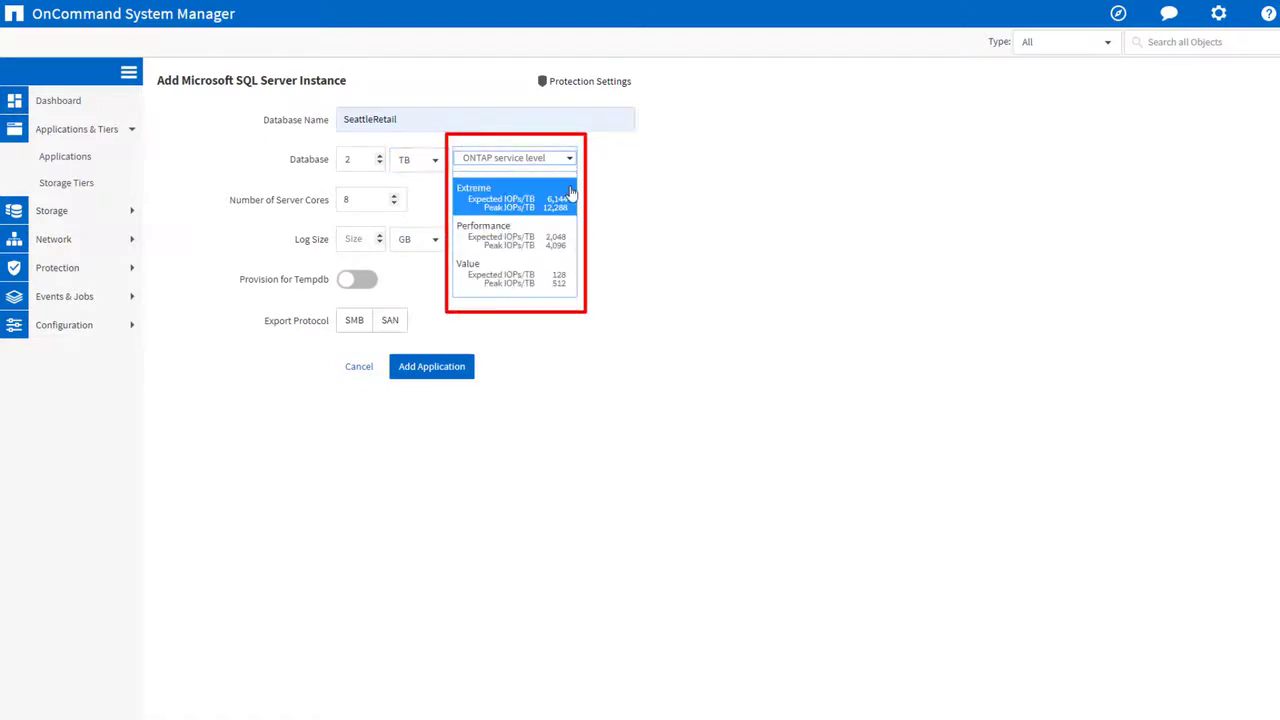
pyautogui.click(571, 207)
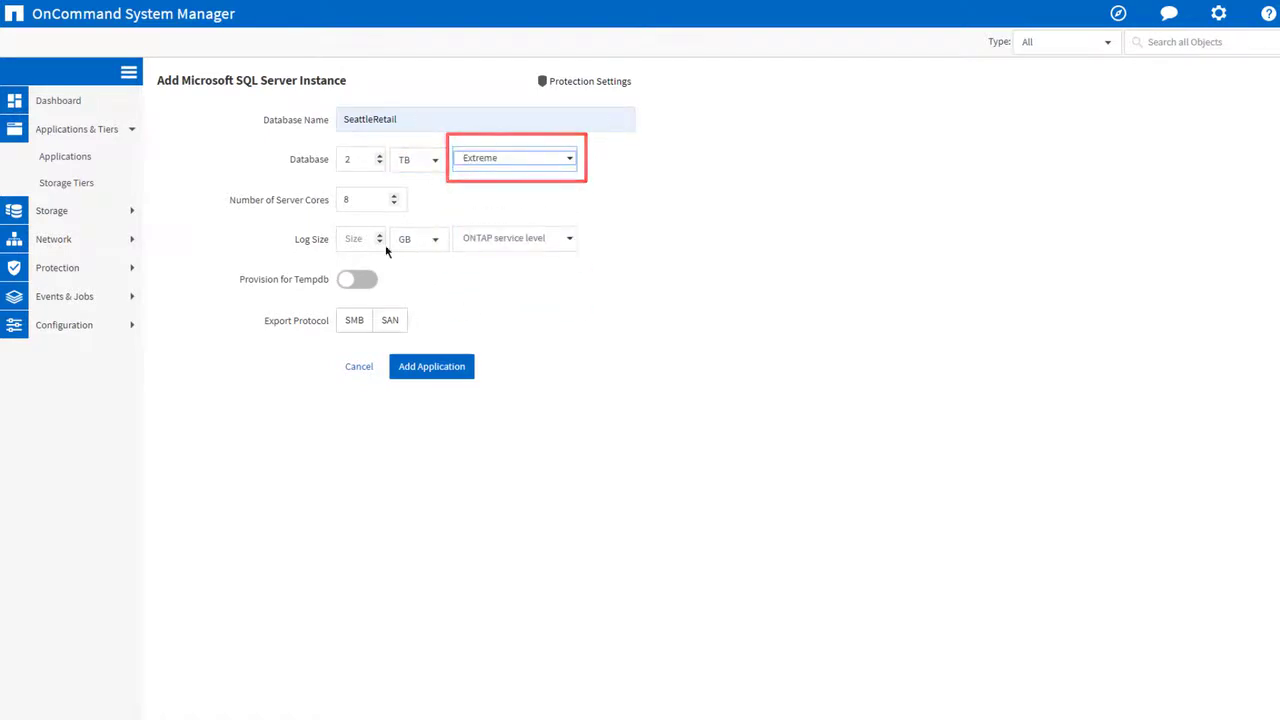
# Set the number of server cores to 24 and the log size to 500 GB at the Extreme service level.
pyautogui.doubleClick(356, 199)
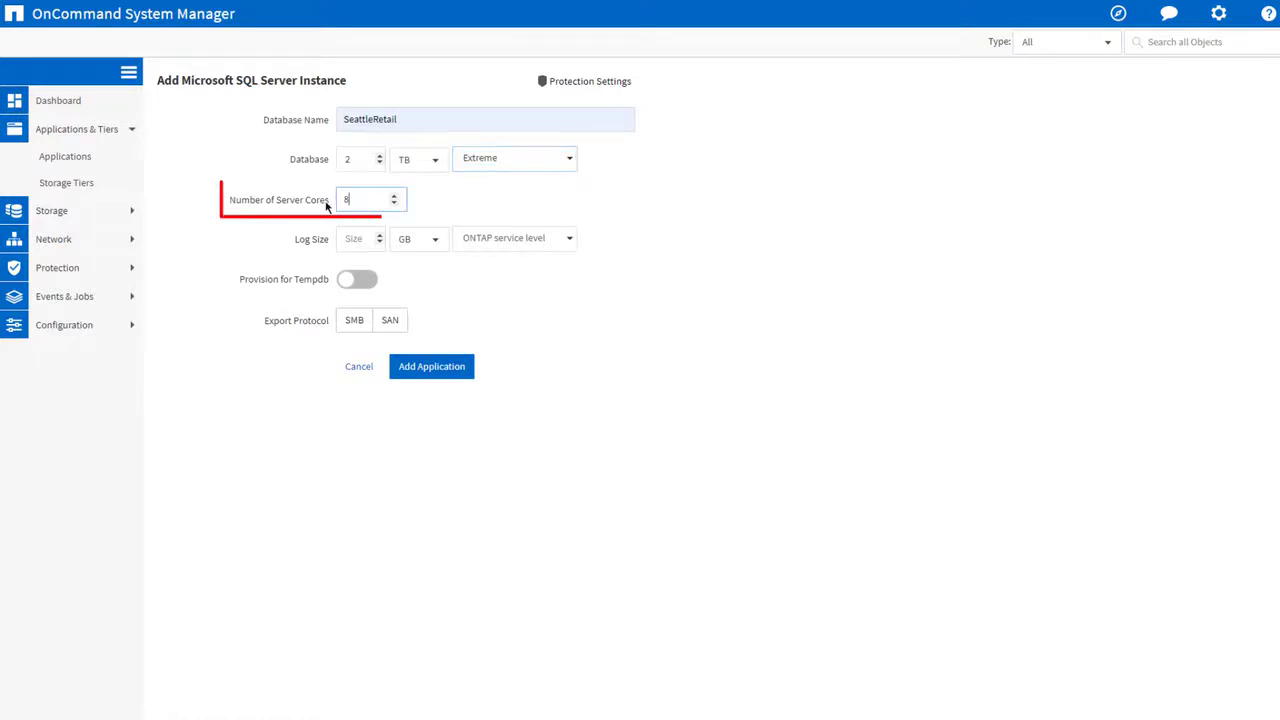
pyautogui.write('24')
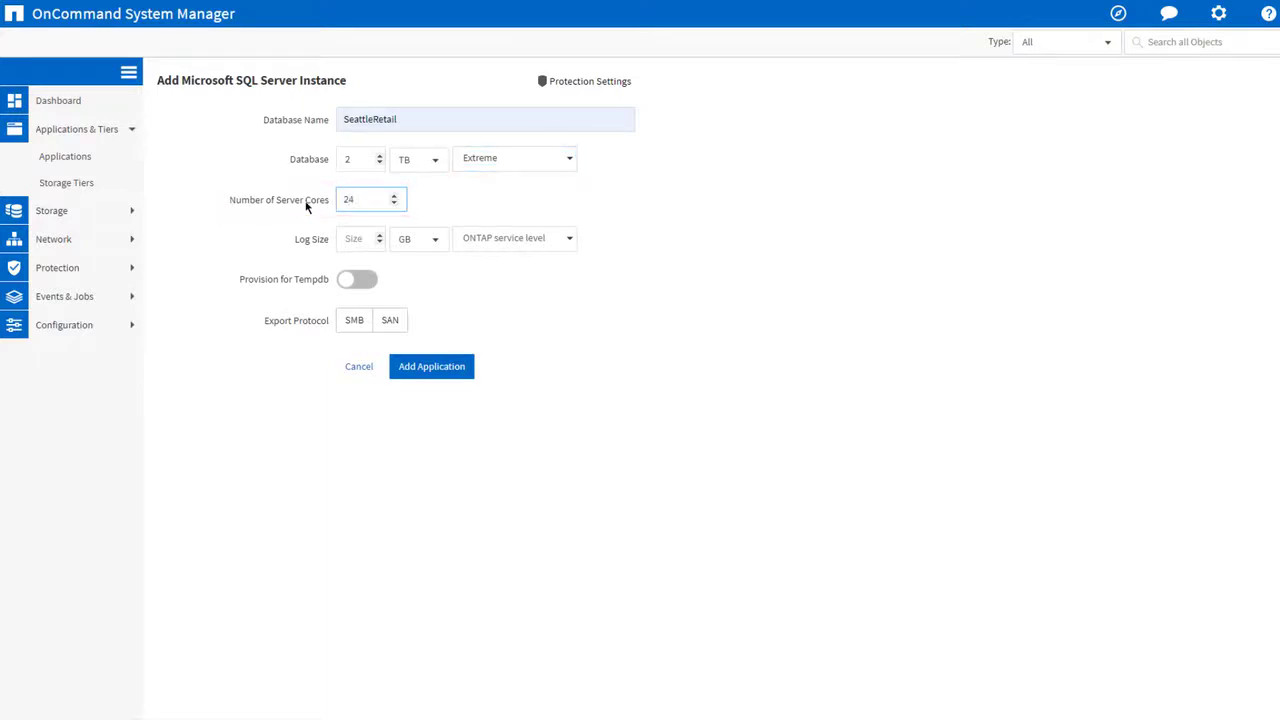
pyautogui.click(365, 238)
pyautogui.click(567, 246)
pyautogui.click(567, 246)
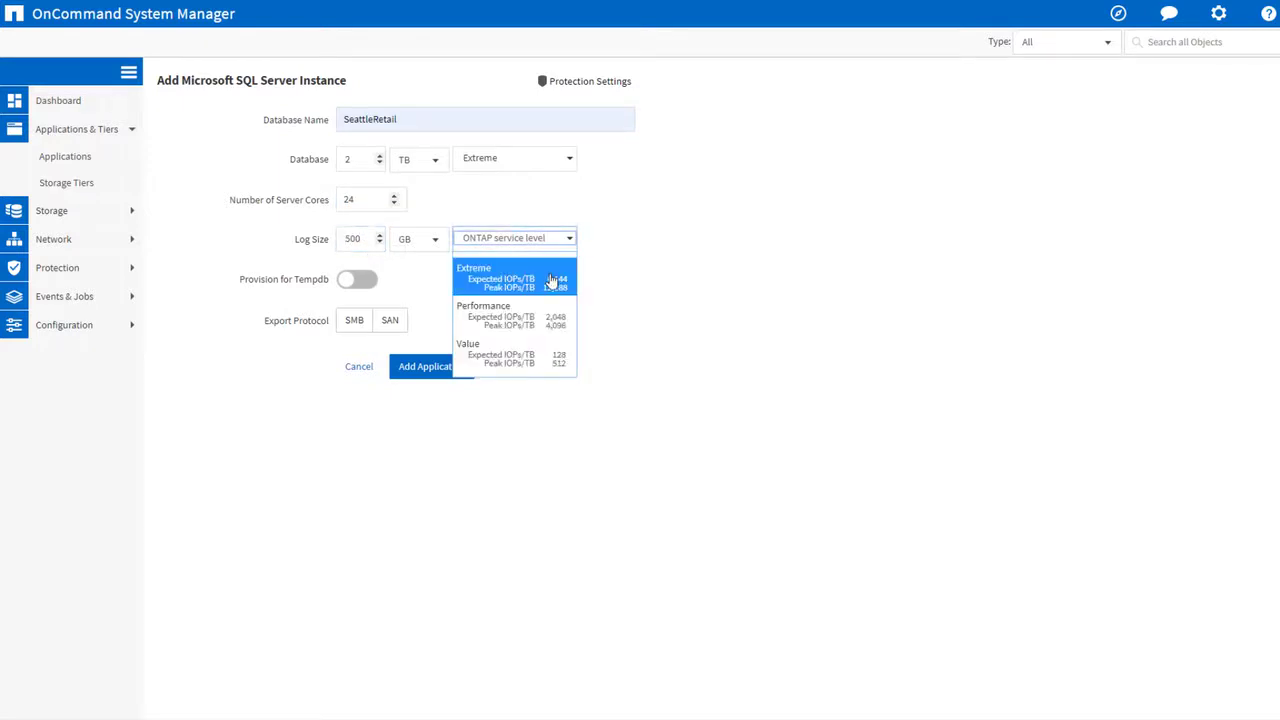
pyautogui.click(552, 278)
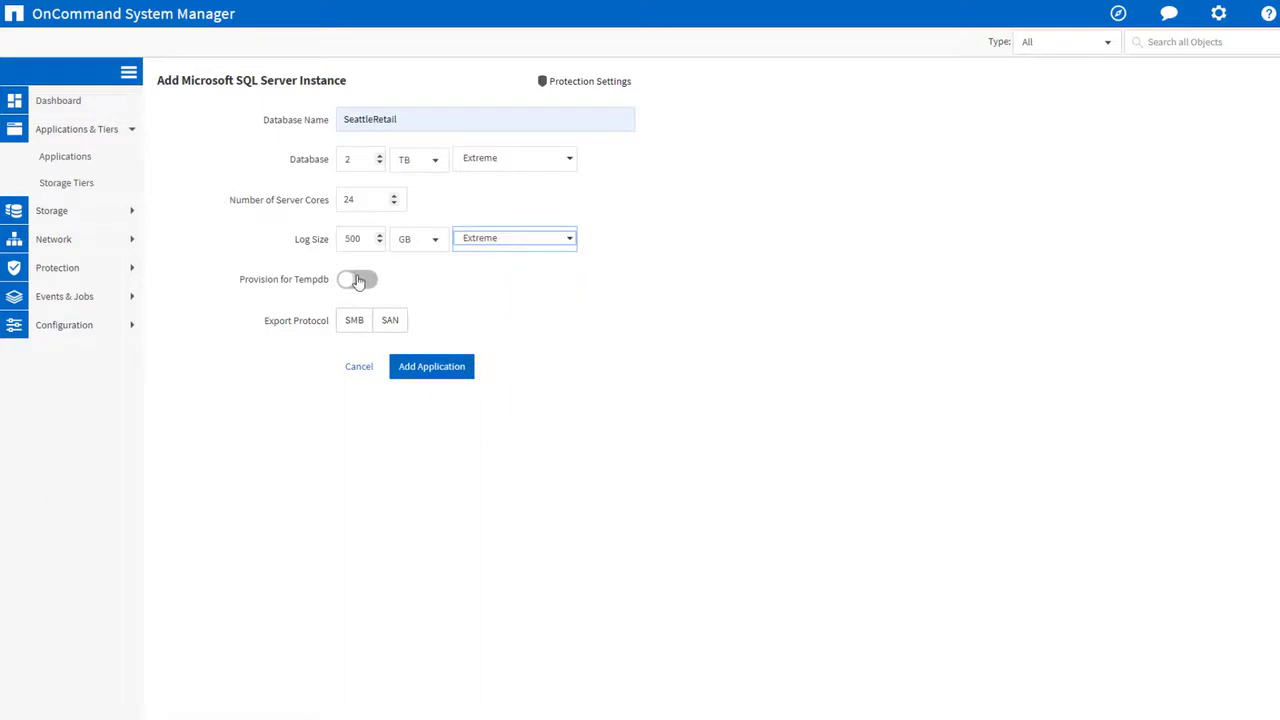
# Enable provisioning for Tempdb with a size of 100 GB and the Performance service level.
pyautogui.click(361, 281)
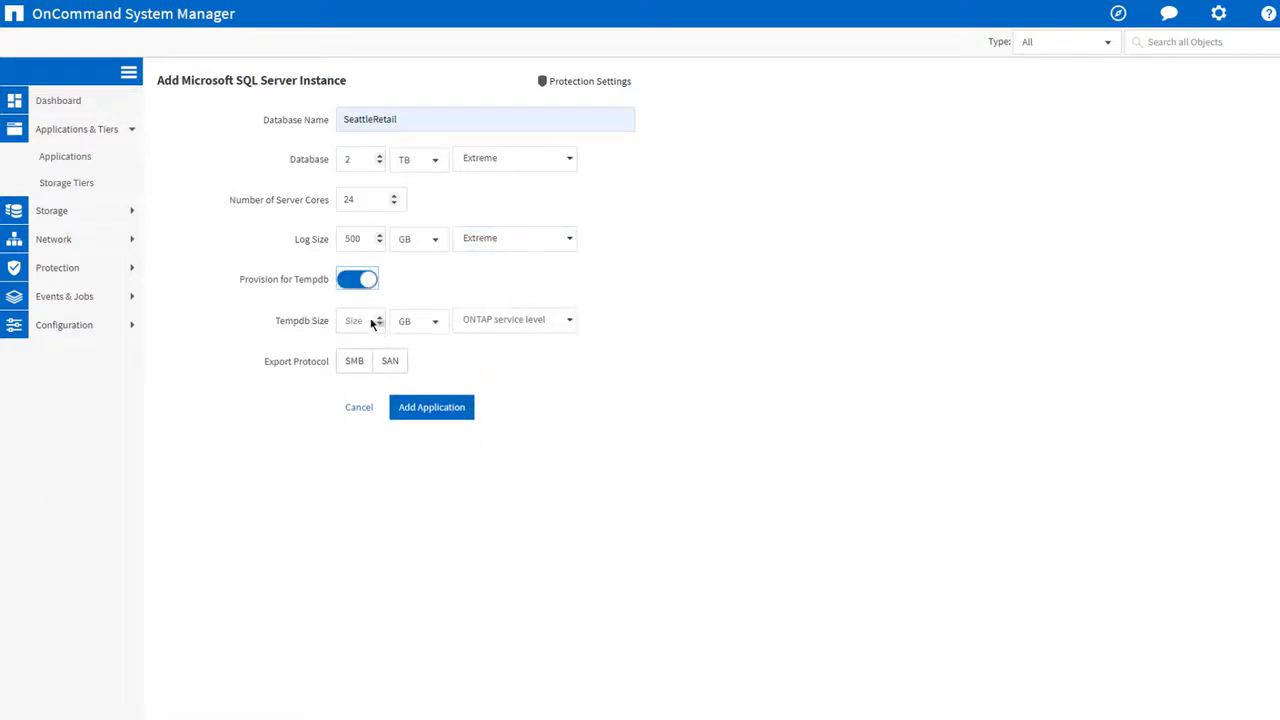
pyautogui.click(372, 319)
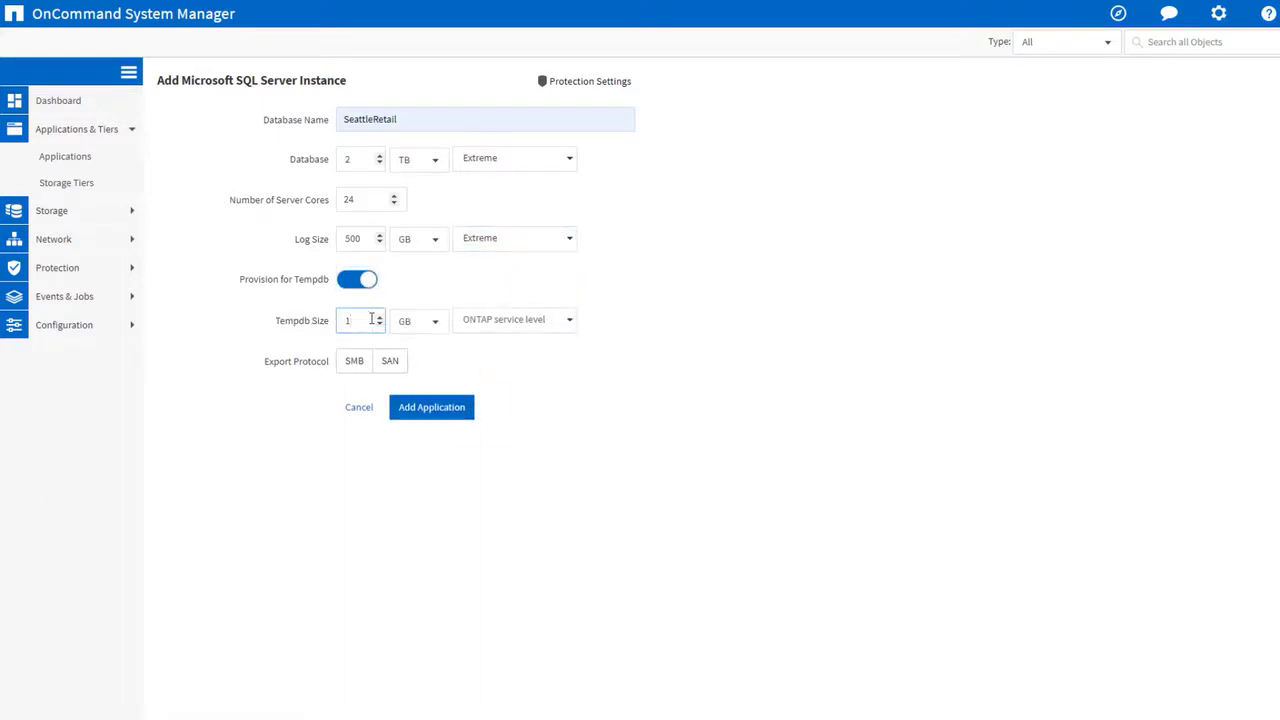
pyautogui.click(570, 322)
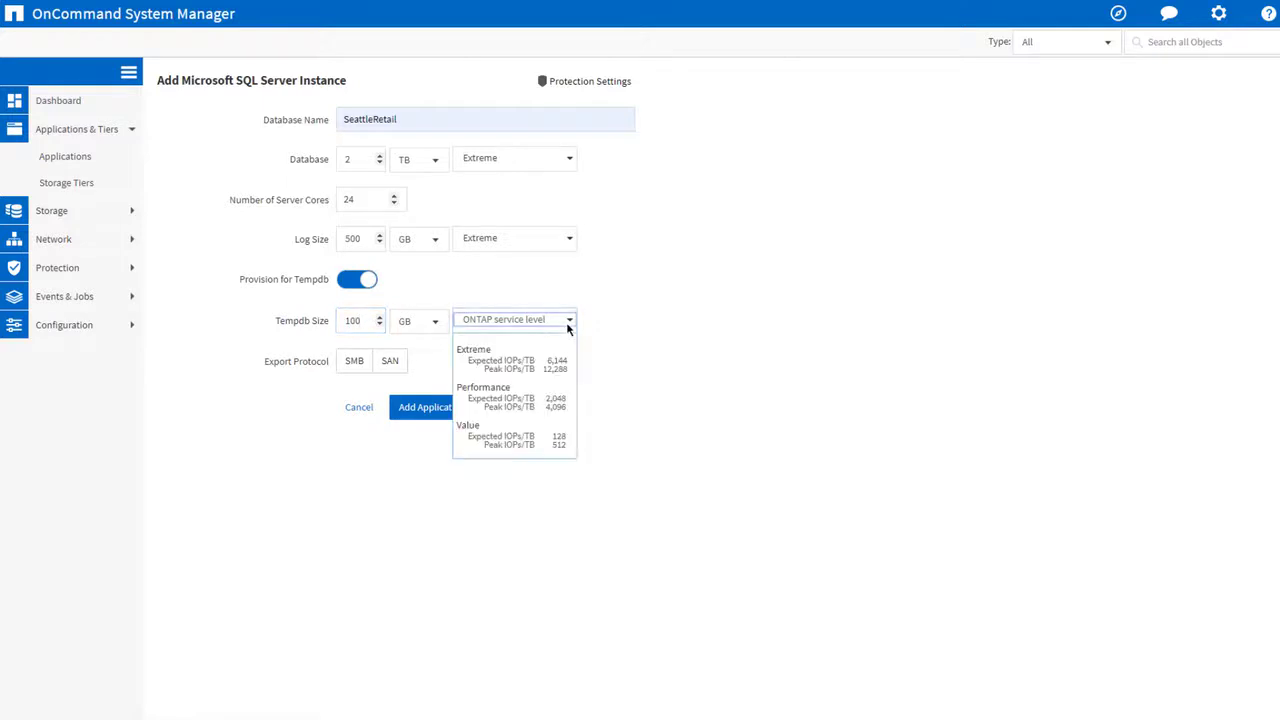
pyautogui.click(526, 402)
# Export over SAN, map the hosts to the existing initiator group SQLProd01, and add the SeattleRetail application.
pyautogui.click(389, 362)
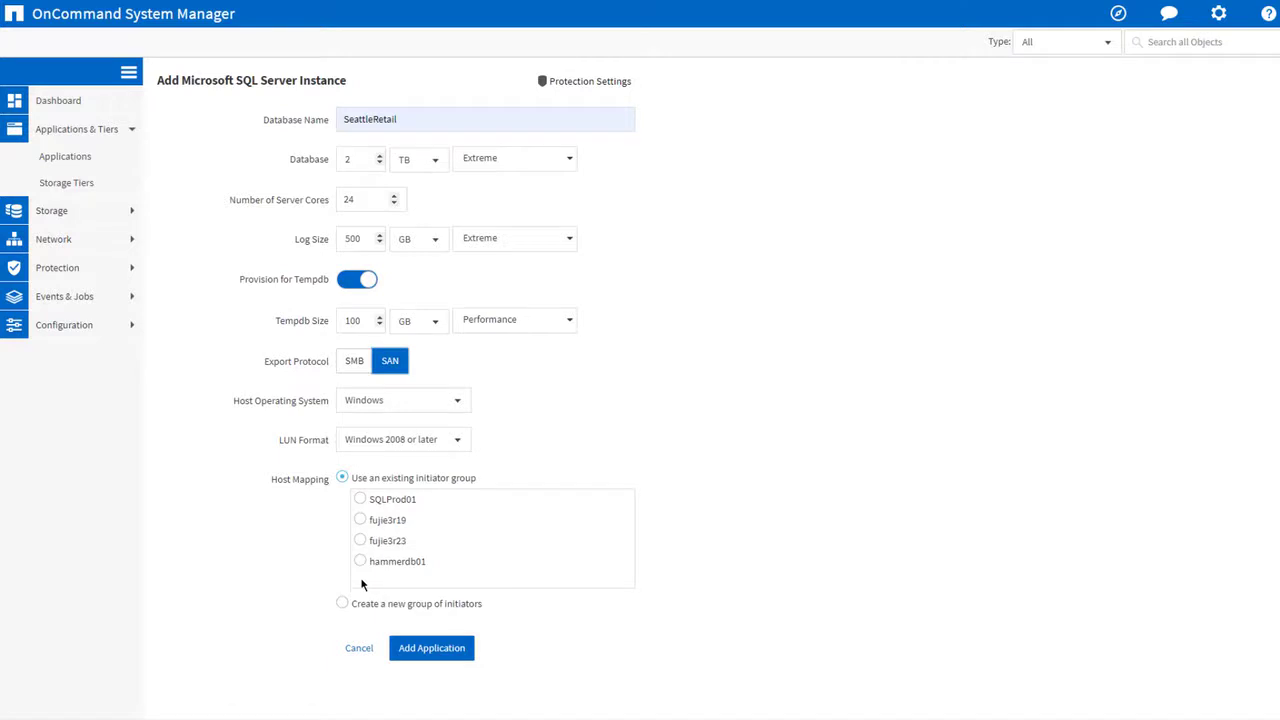
pyautogui.click(360, 499)
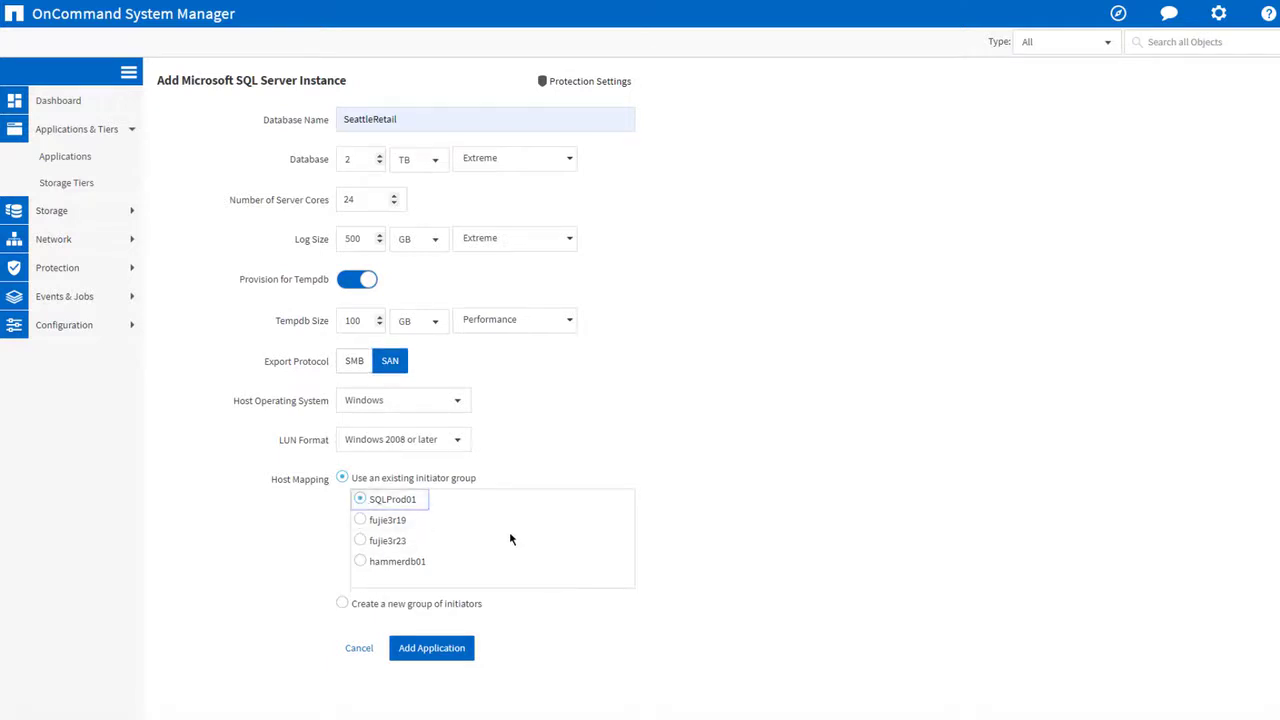
pyautogui.click(443, 656)
pyautogui.click(443, 655)
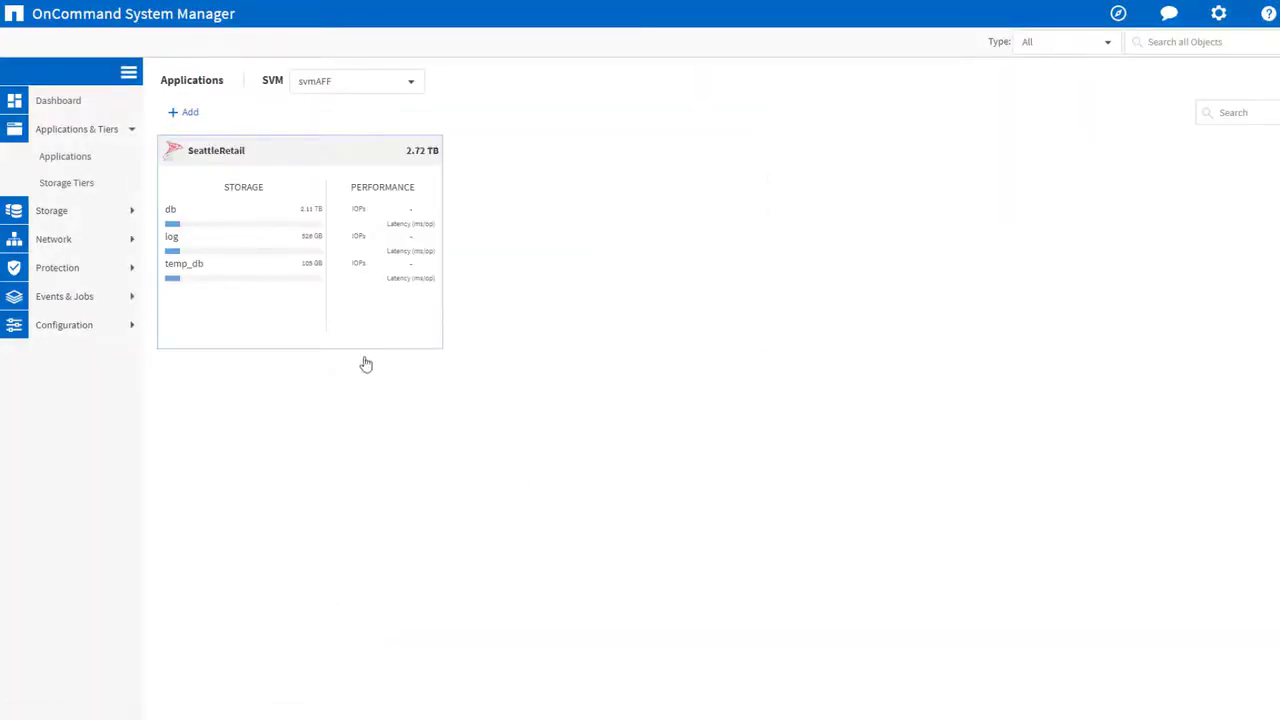
# Review the storage volumes and LUNs provisioned for SeattleRetail.
pyautogui.moveTo(226, 261)
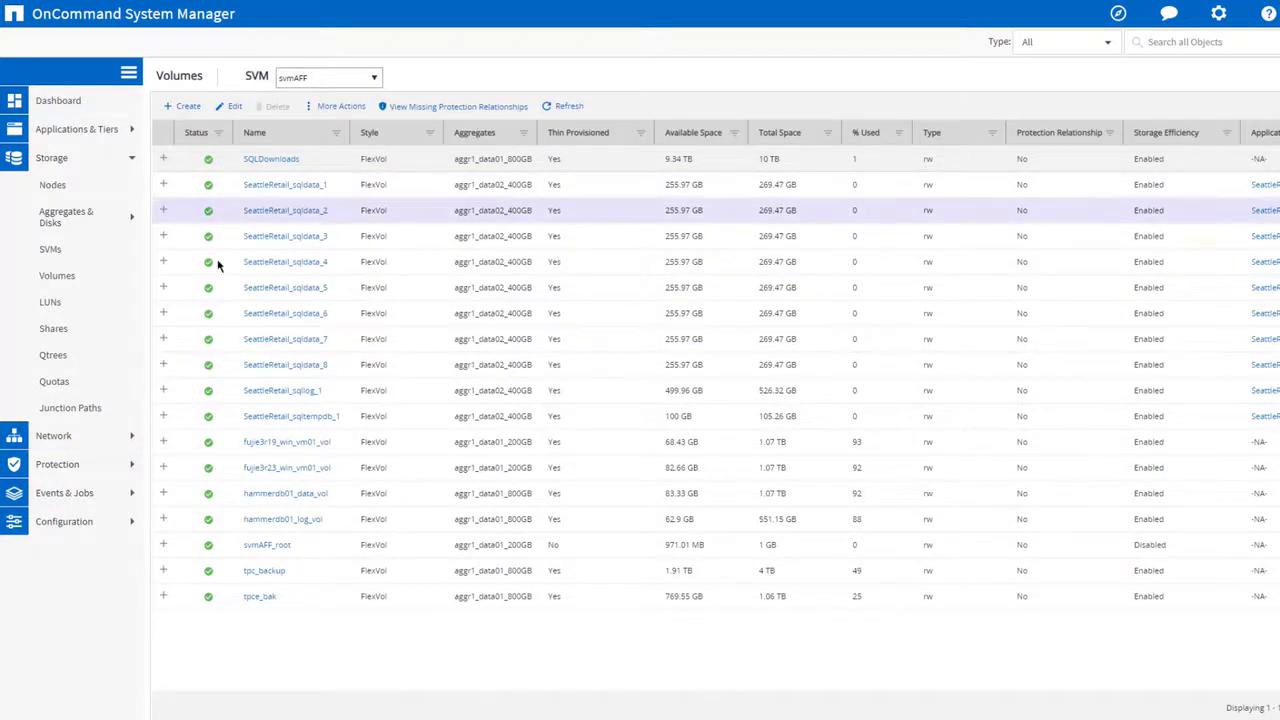
pyautogui.click(89, 301)
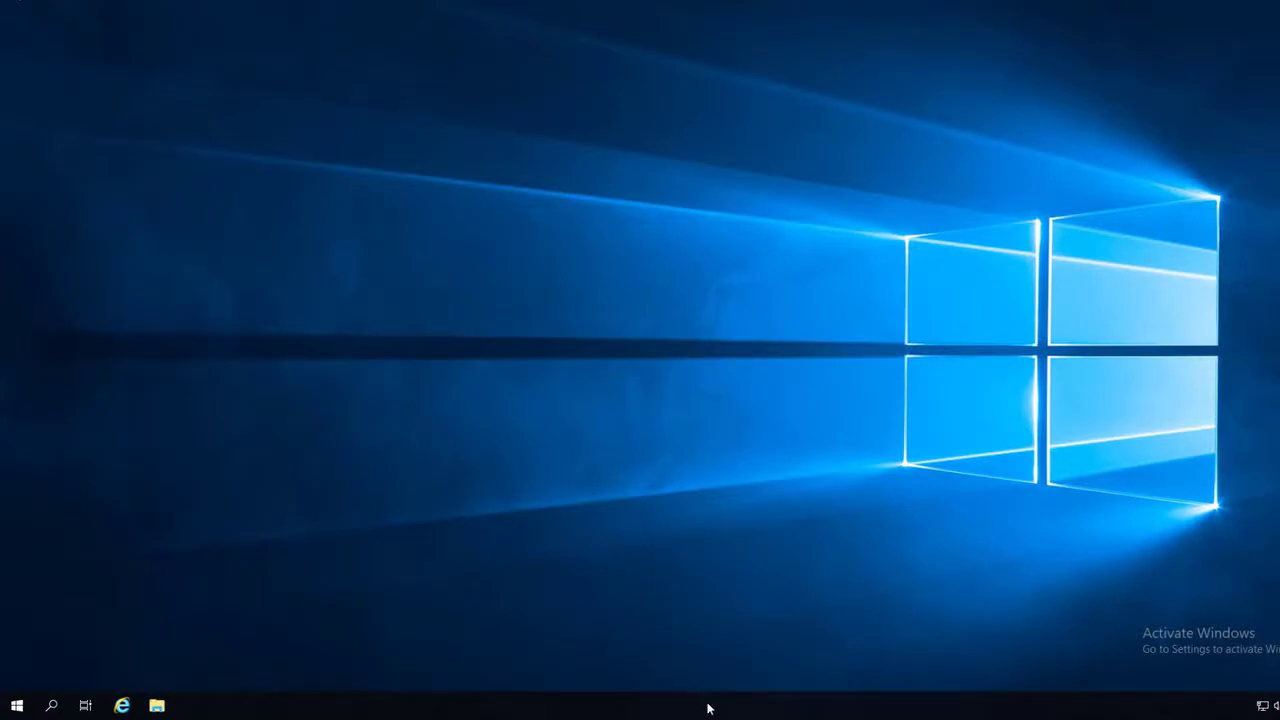
# Check the Windows host's CPU sockets and virtual processors in Task Manager, then close it.
pyautogui.rightClick(708, 708)
pyautogui.click(742, 631)
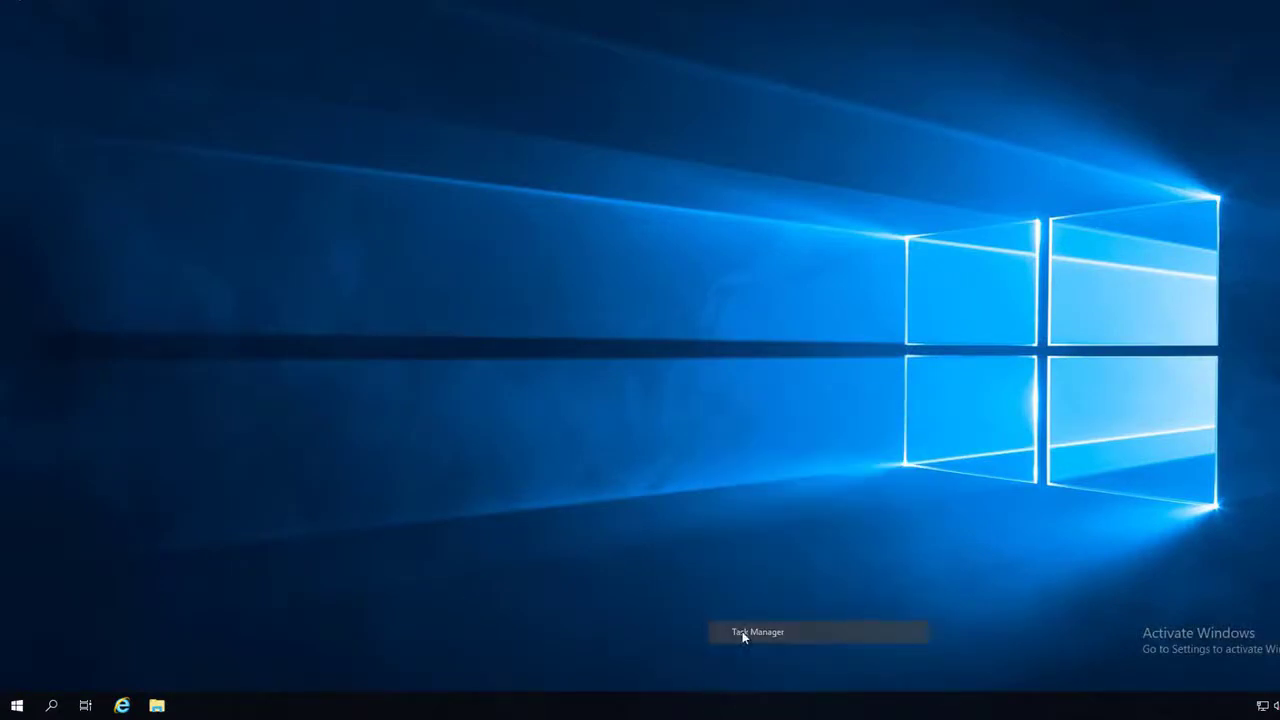
pyautogui.click(186, 90)
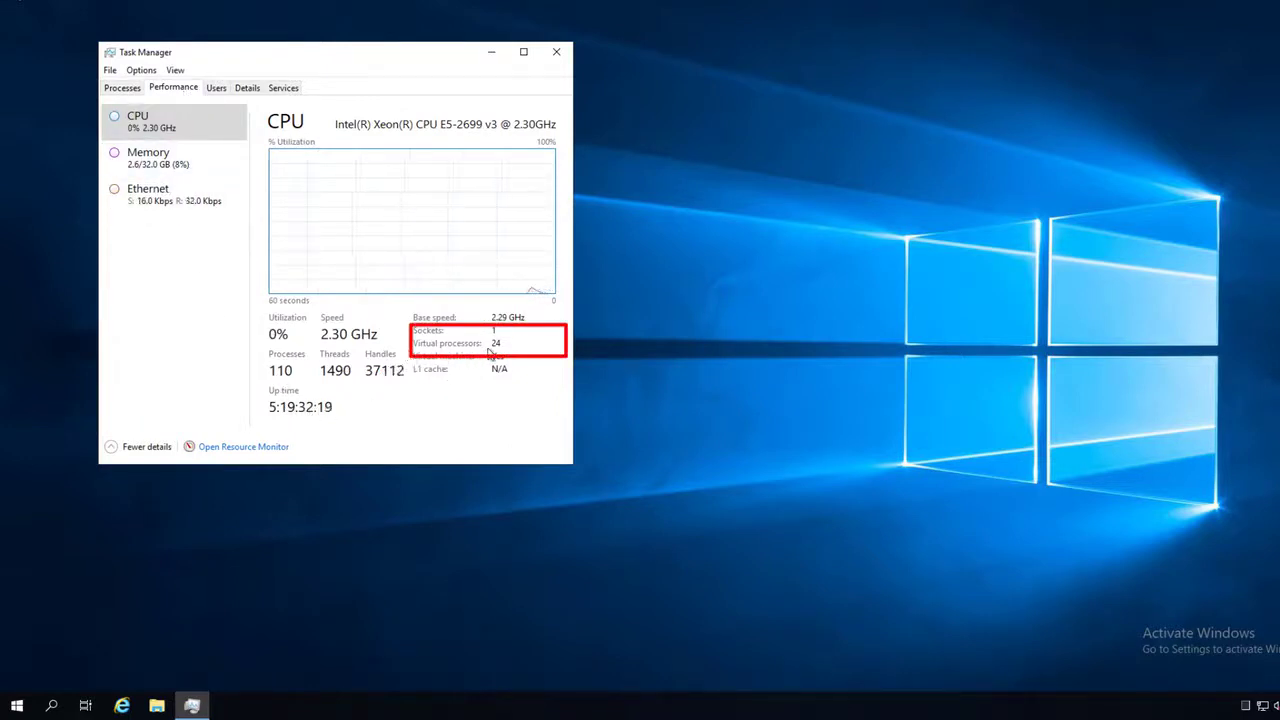
pyautogui.click(557, 53)
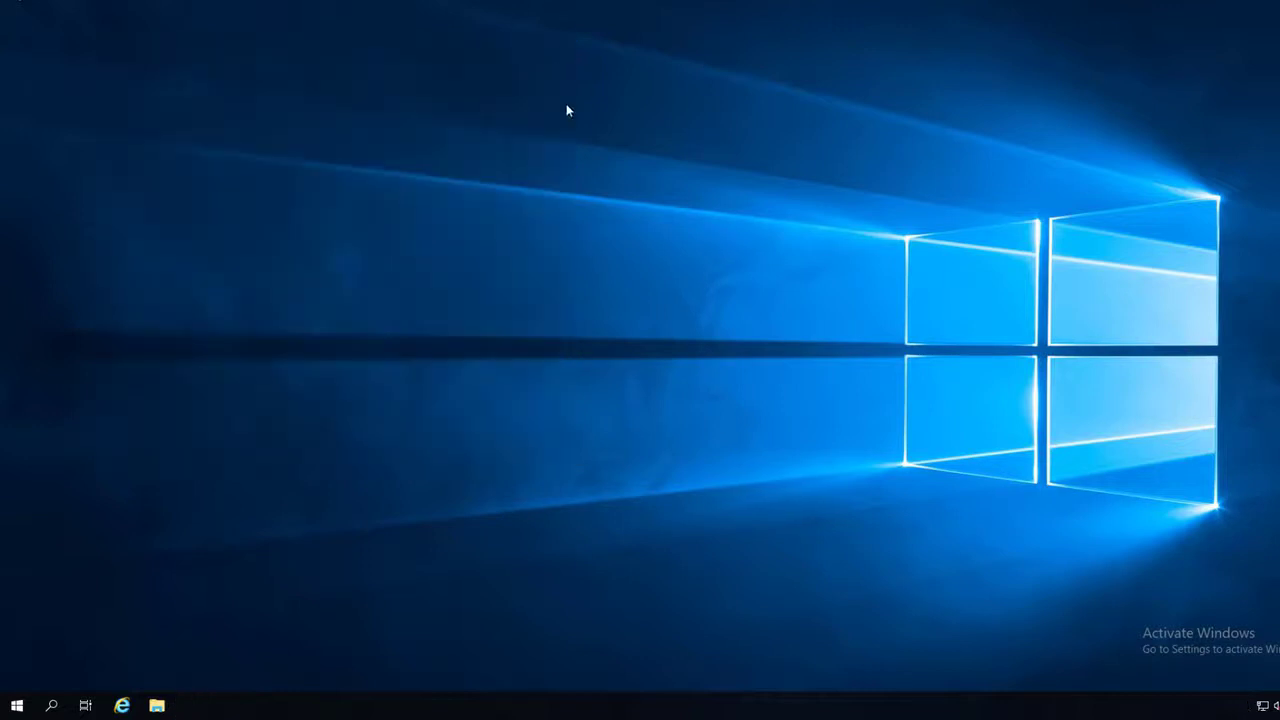
# Open Disk Management on the Windows host, maximize it, and rescan the disks.
pyautogui.rightClick(19, 709)
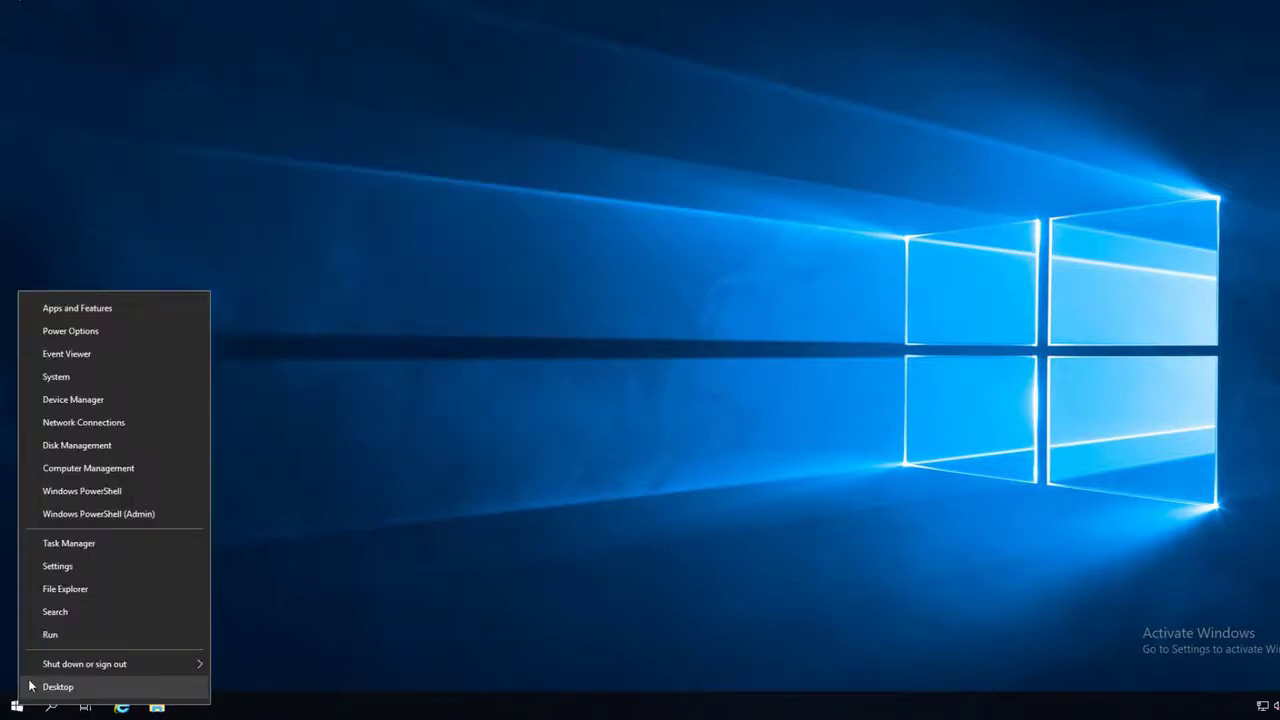
pyautogui.click(85, 448)
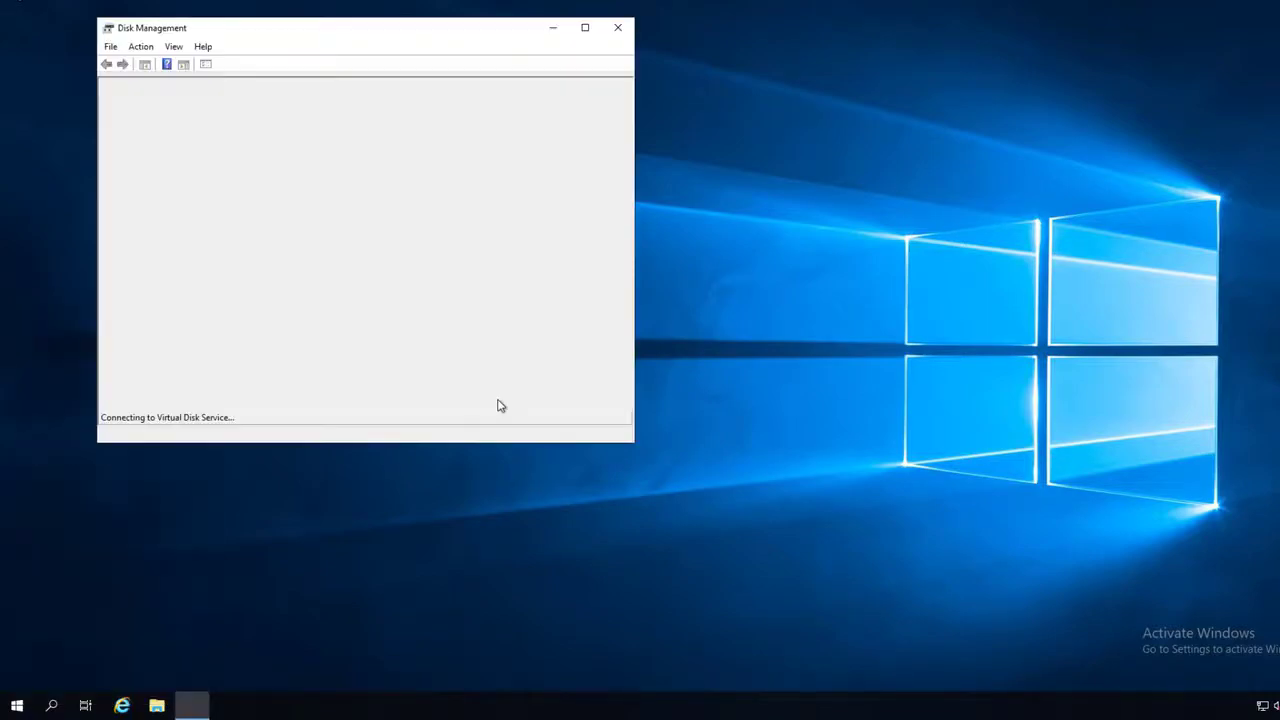
pyautogui.click(585, 27)
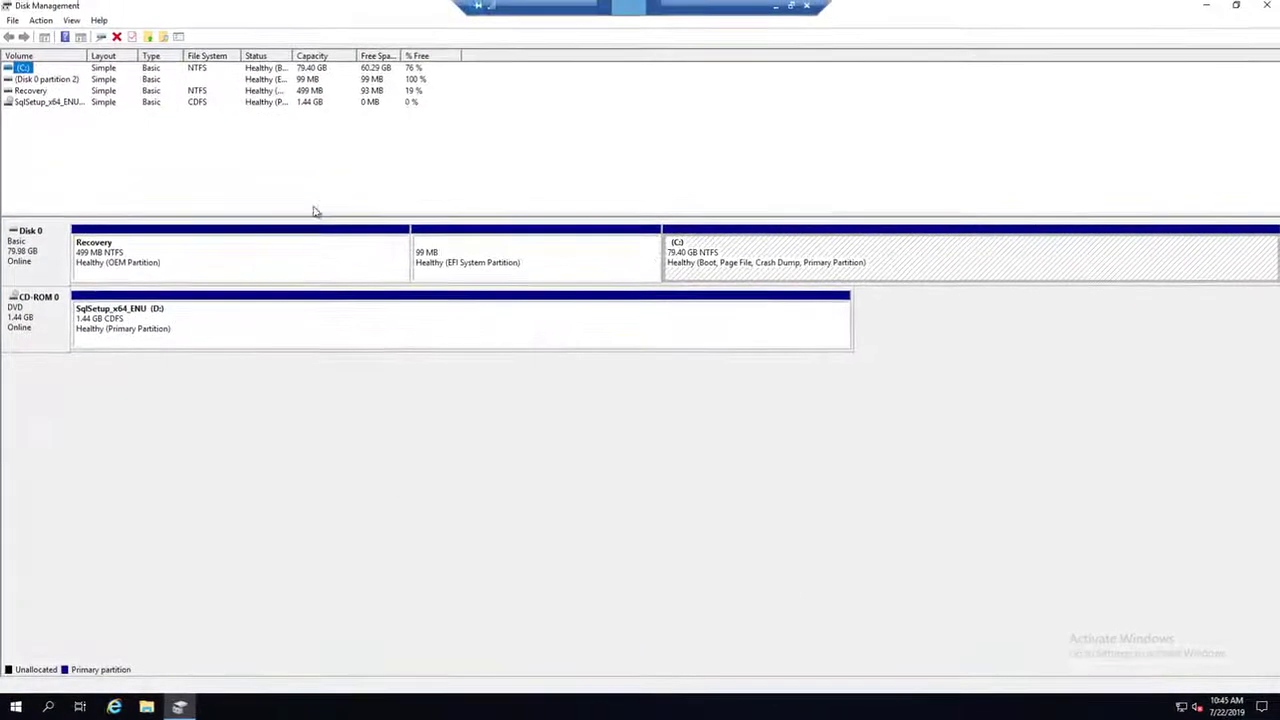
pyautogui.click(48, 23)
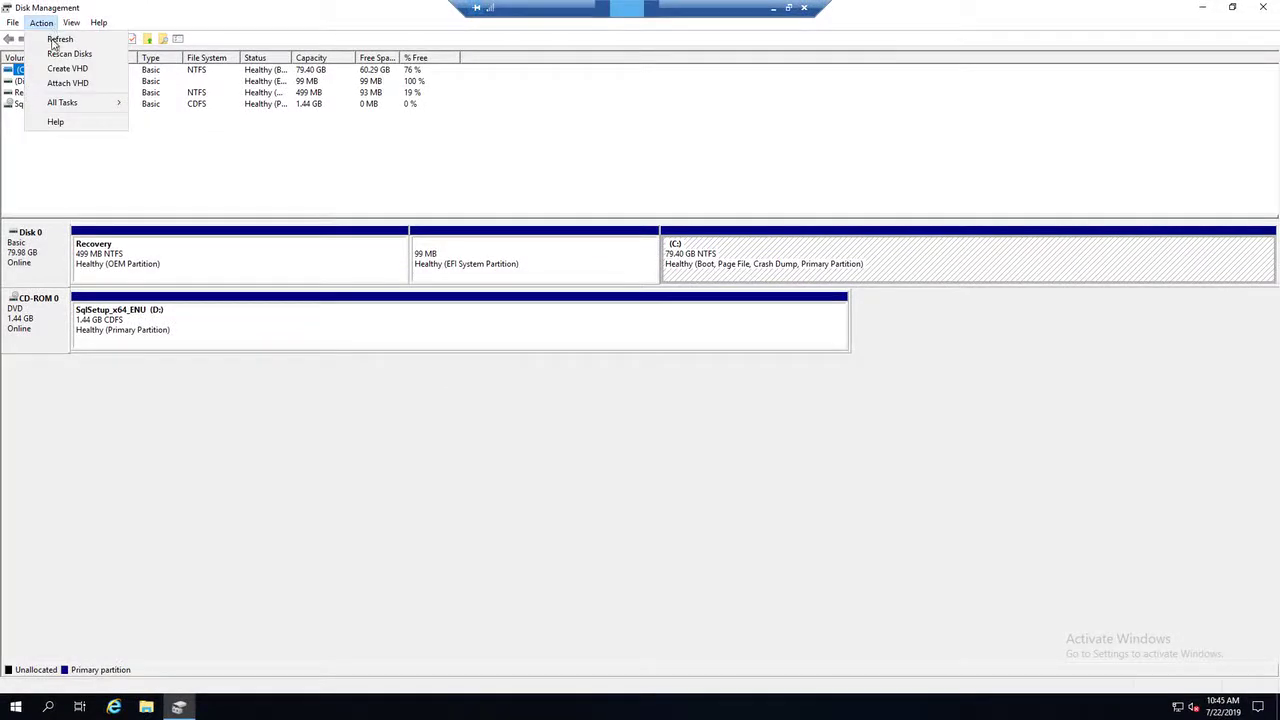
pyautogui.click(62, 53)
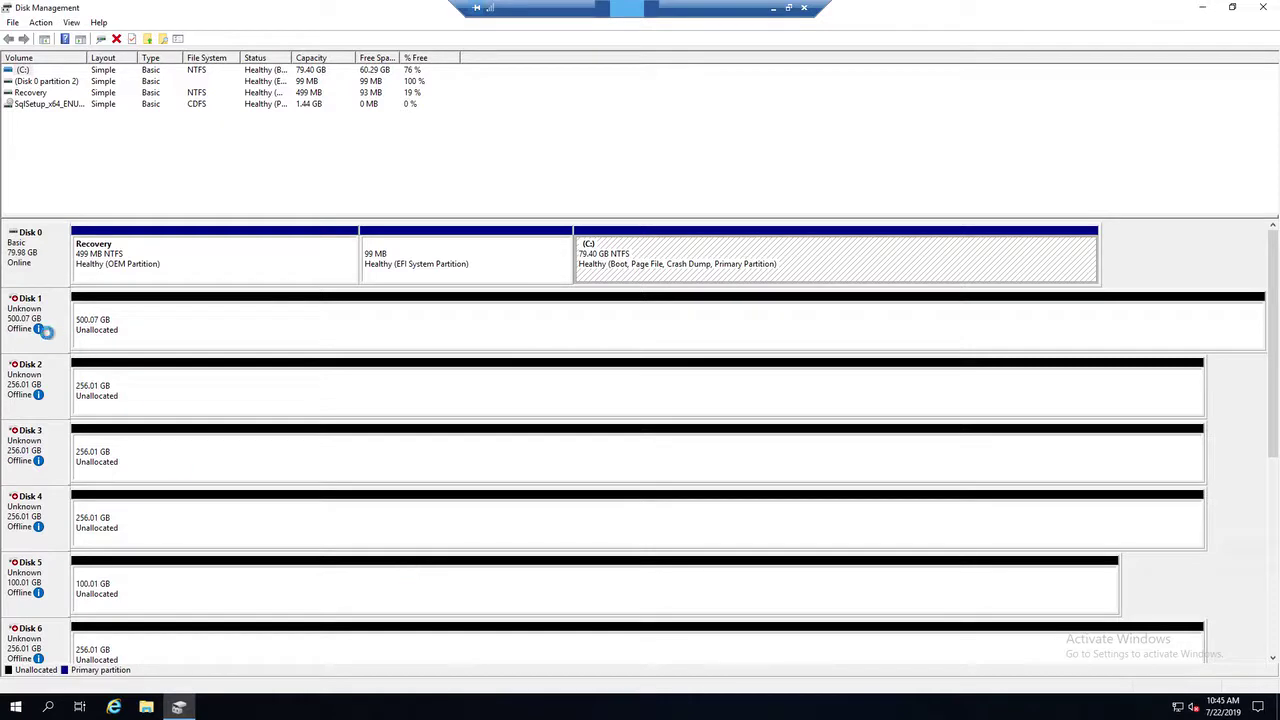
# Bring Disk 1 online and initialize it with the GPT partition style.
pyautogui.rightClick(49, 315)
pyautogui.click(81, 328)
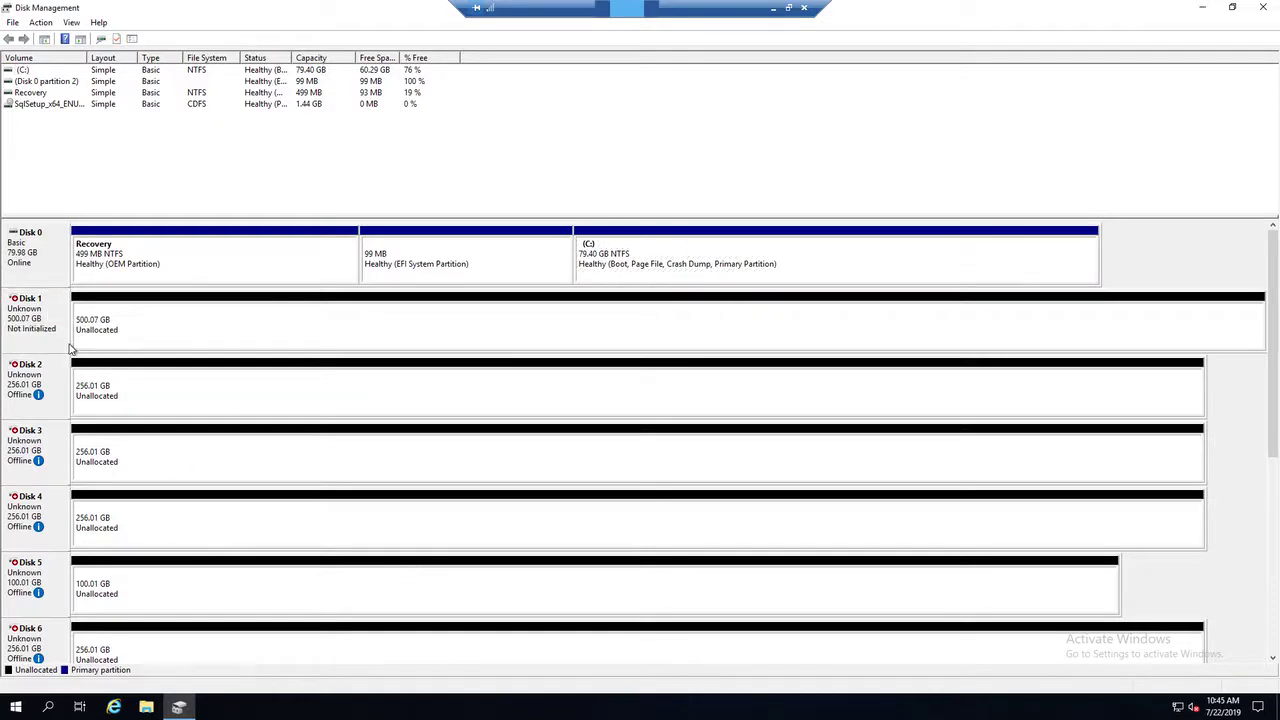
pyautogui.rightClick(58, 326)
pyautogui.click(66, 339)
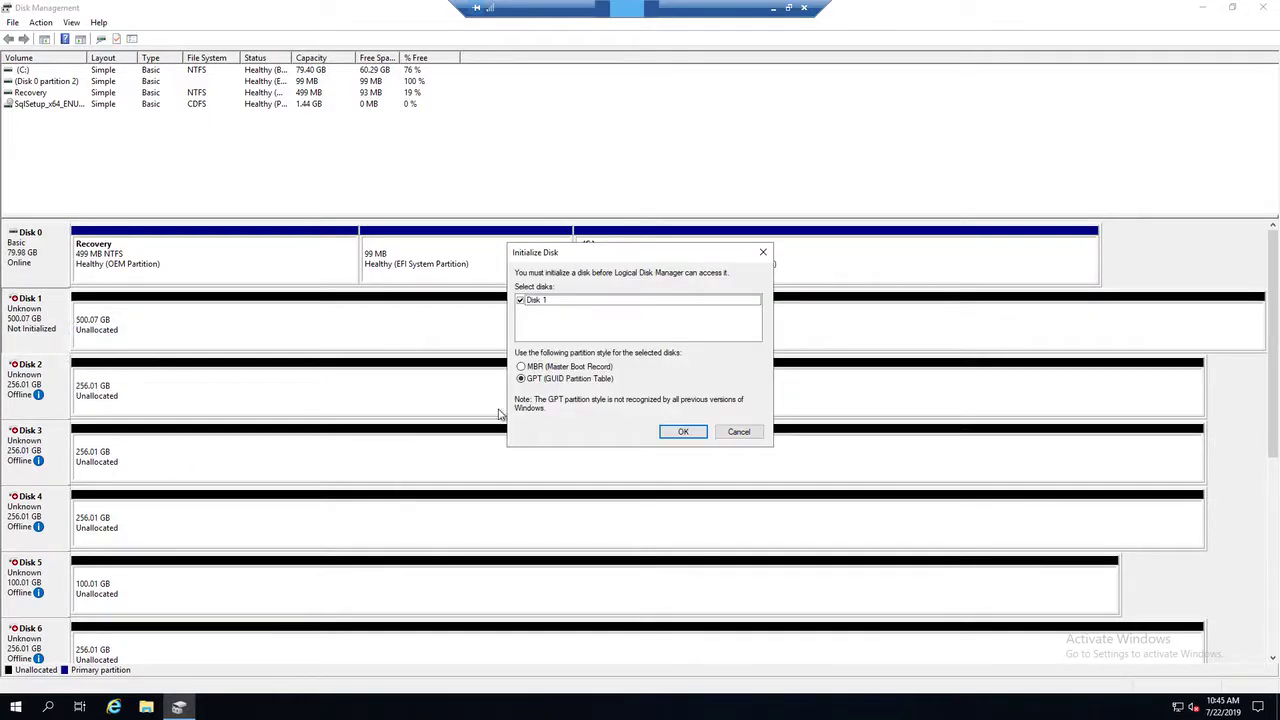
pyautogui.click(680, 431)
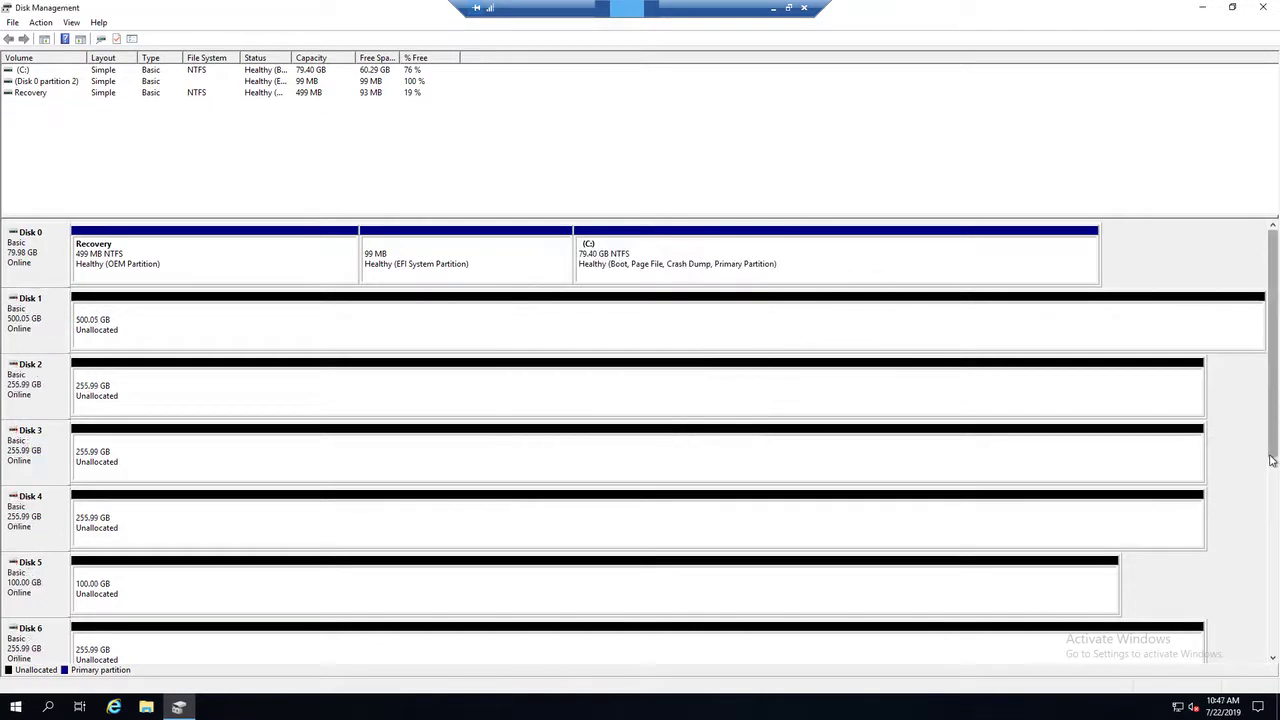
# Start a new simple volume on Disk 1's unallocated space, using the full 512054 MB.
pyautogui.moveTo(1274, 478); pyautogui.dragTo(1274, 423)
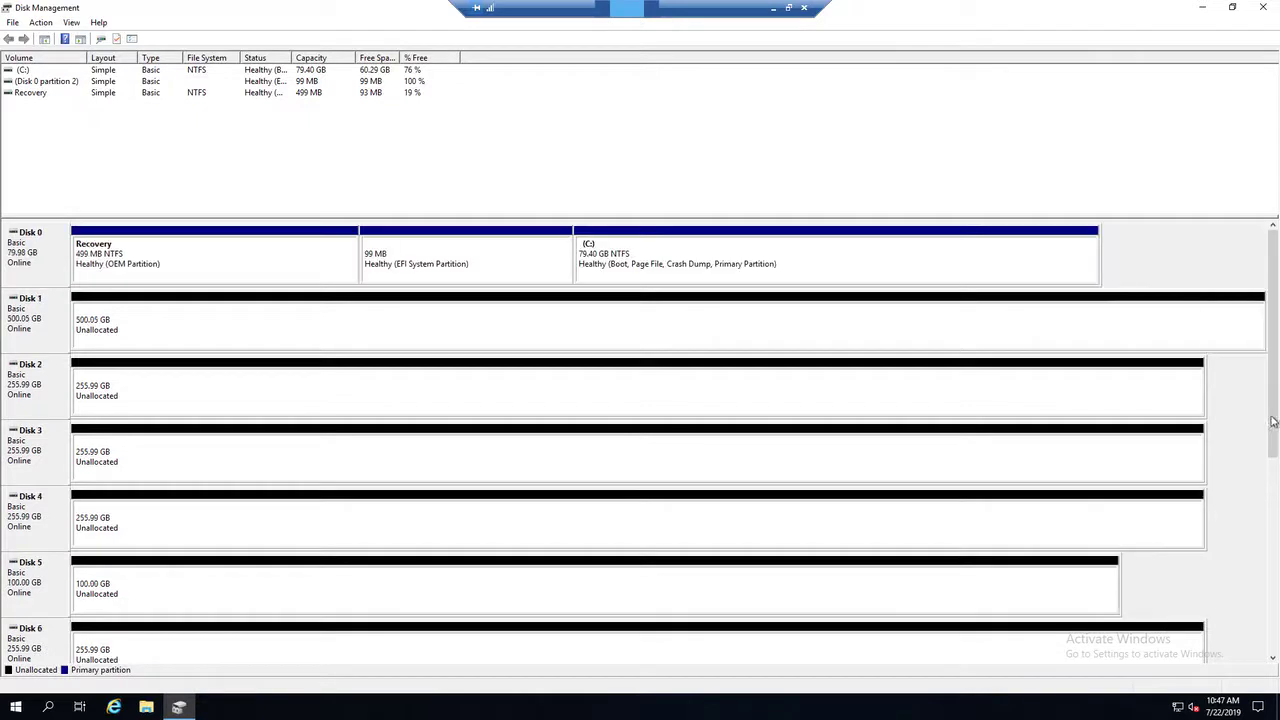
pyautogui.rightClick(166, 334)
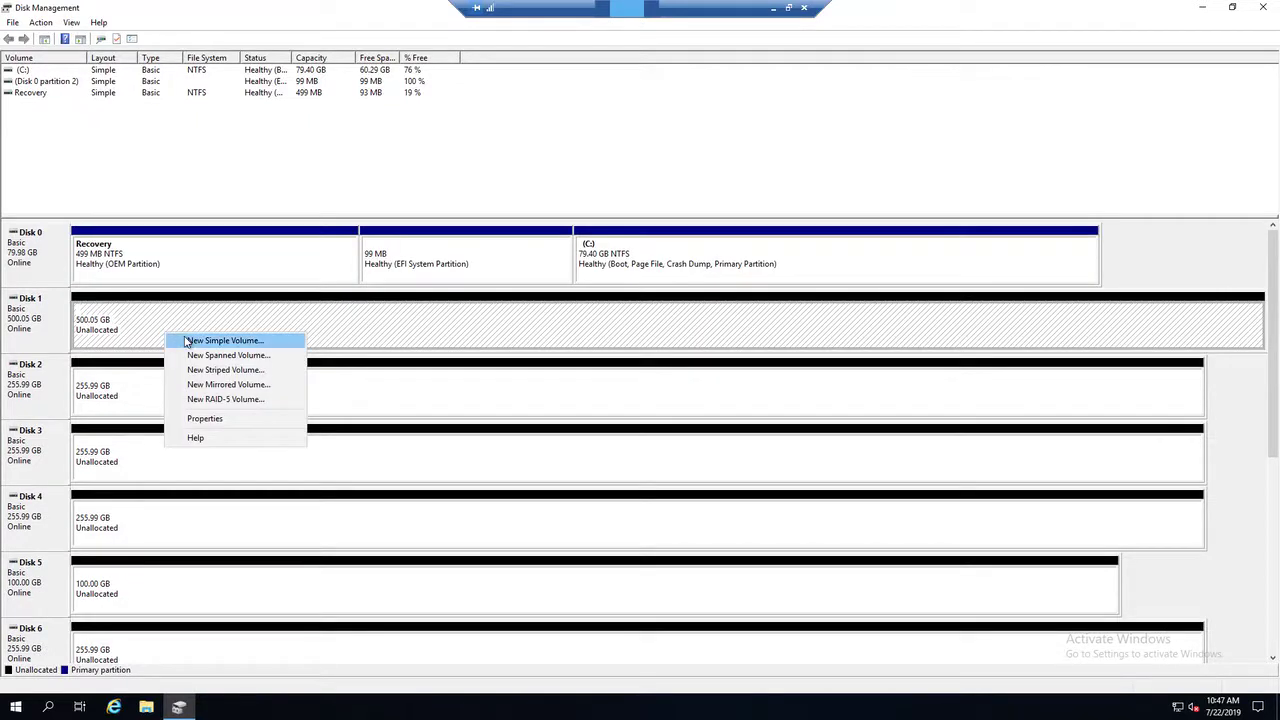
pyautogui.click(186, 341)
pyautogui.click(279, 313)
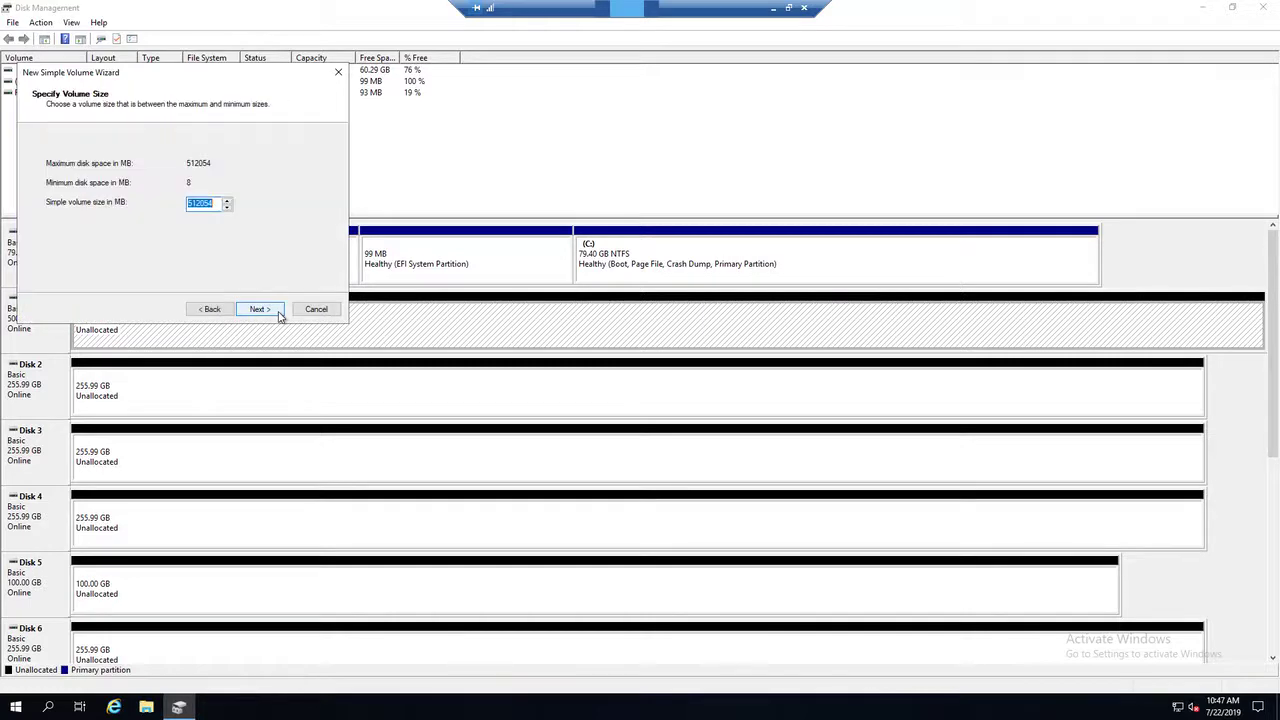
pyautogui.click(280, 313)
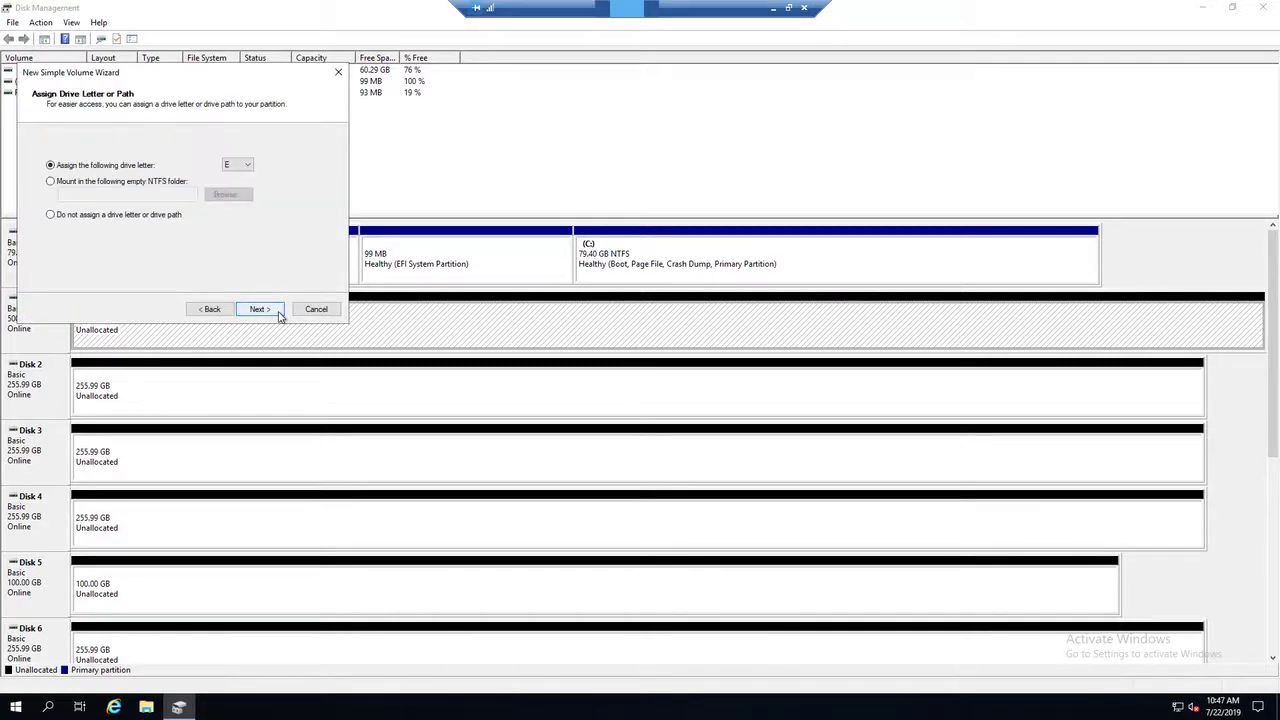
# Mount the new volume in an empty NTFS folder, creating MSSQL on C: and Log inside it for the path C:\MSSQL\Log.
pyautogui.click(129, 182)
pyautogui.click(228, 195)
pyautogui.click(262, 220)
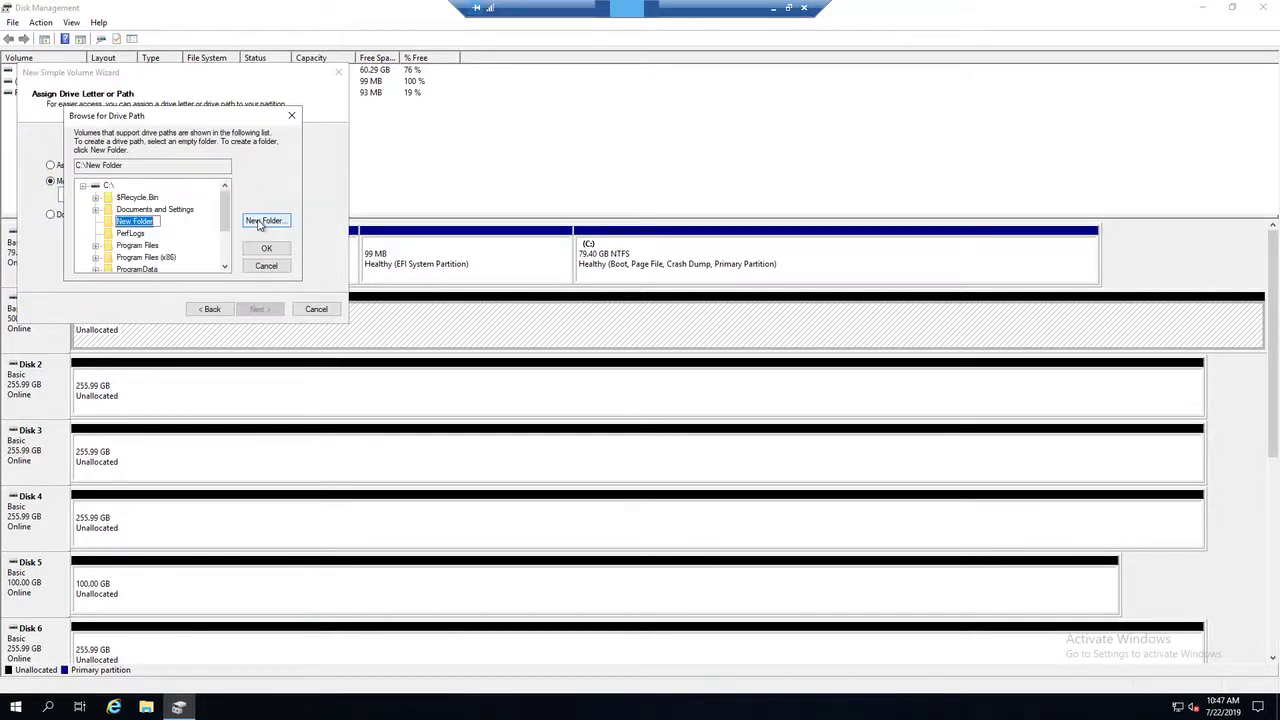
pyautogui.write('MSSQL')
pyautogui.press('Return')
pyautogui.click(265, 220)
pyautogui.write('Log')
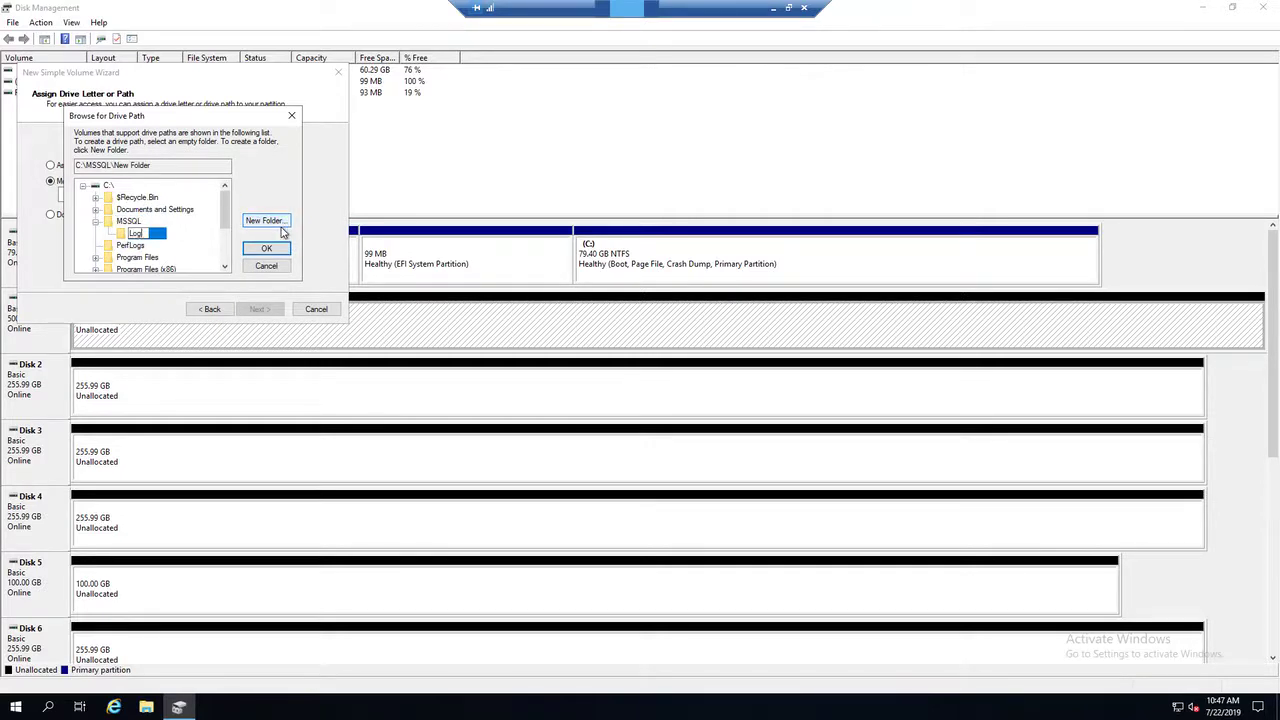
pyautogui.click(281, 250)
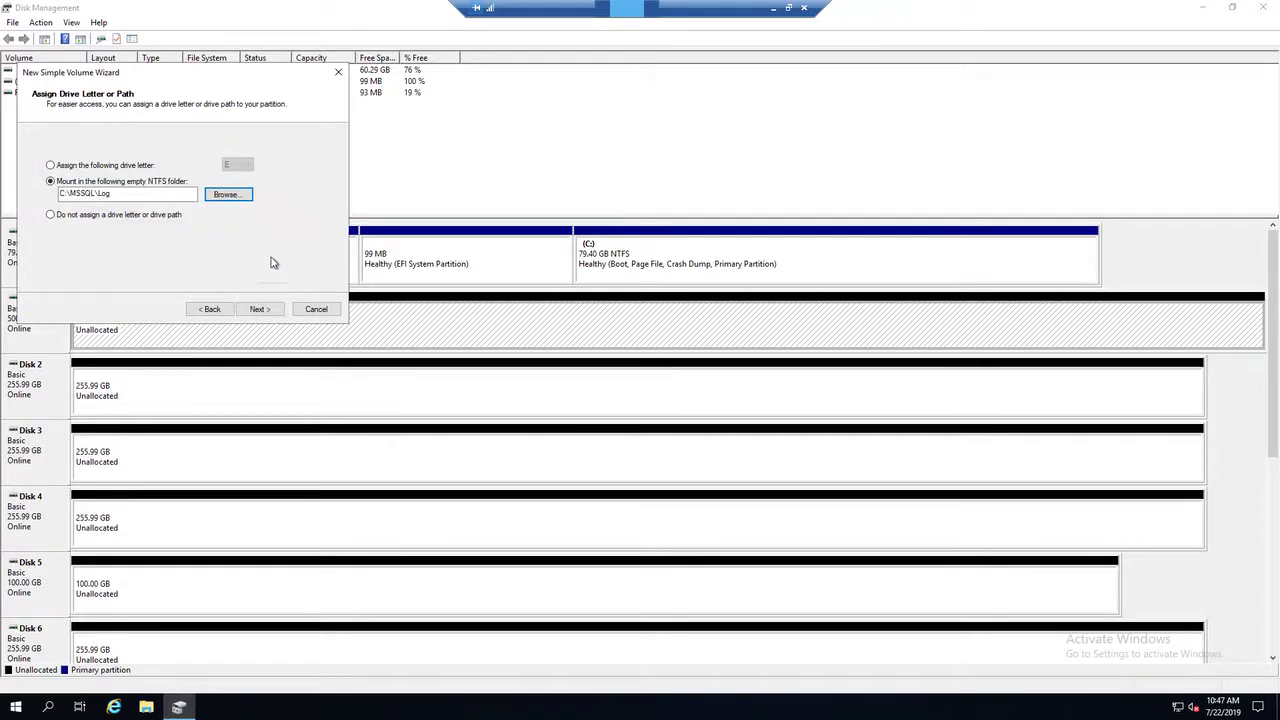
pyautogui.click(270, 313)
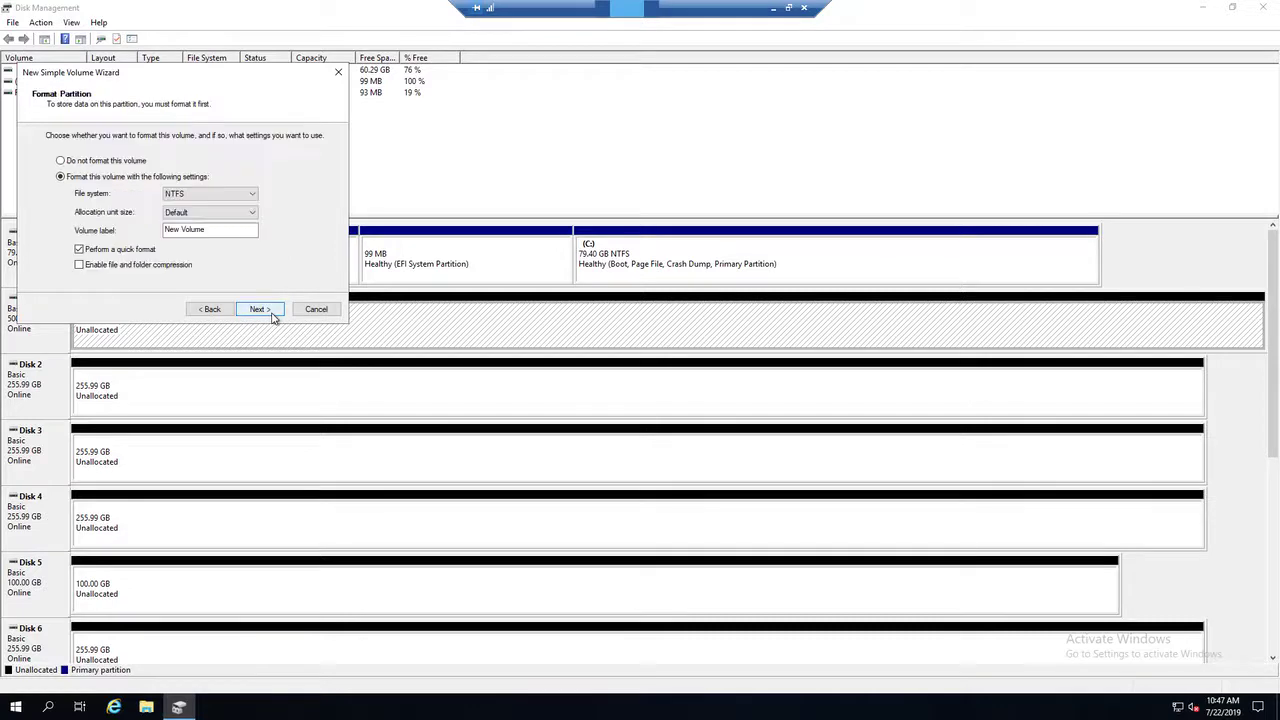
# Format the new volume as NTFS with a 64K allocation unit size and the label Log, and complete its creation.
pyautogui.click(251, 214)
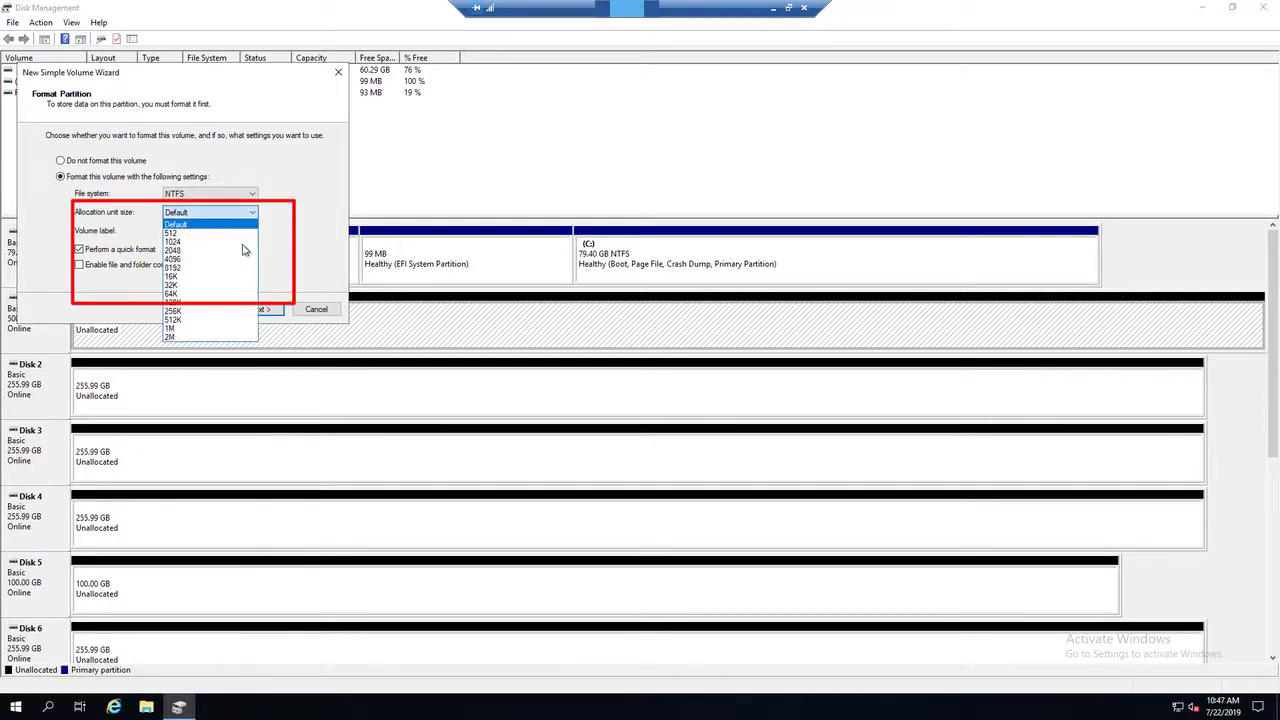
pyautogui.click(240, 296)
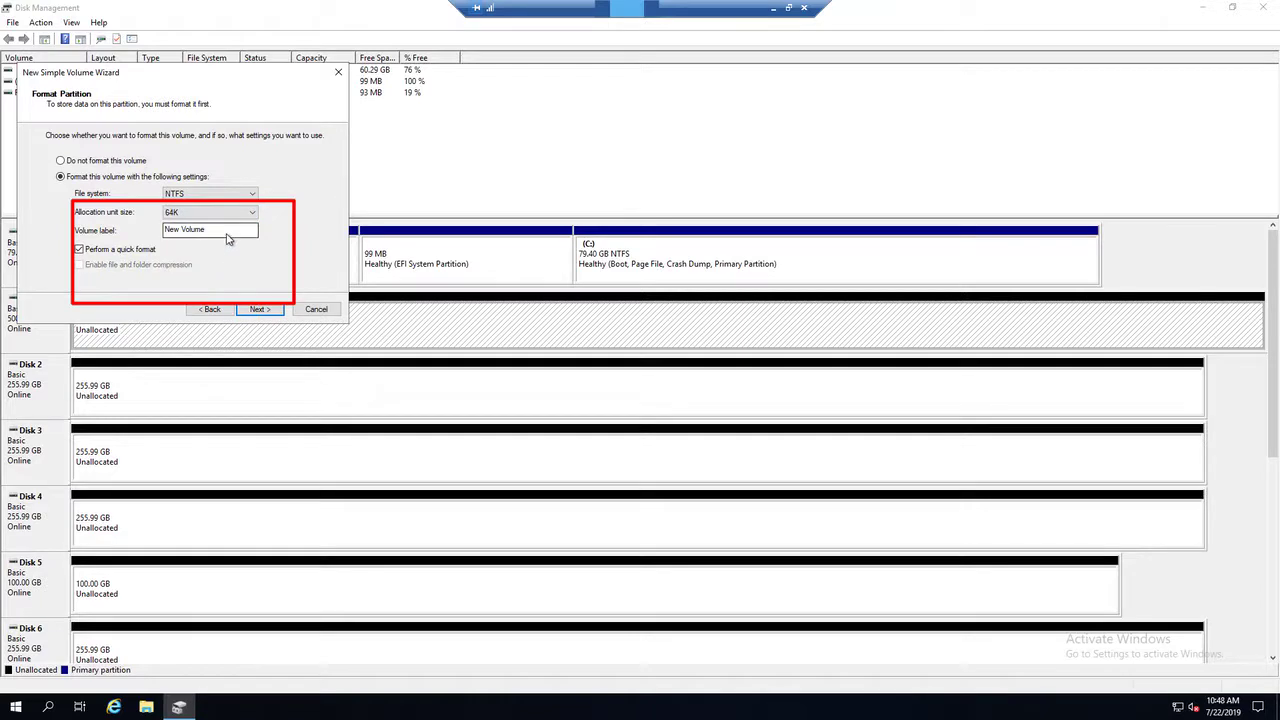
pyautogui.moveTo(227, 233); pyautogui.dragTo(57, 239)
pyautogui.write('Log')
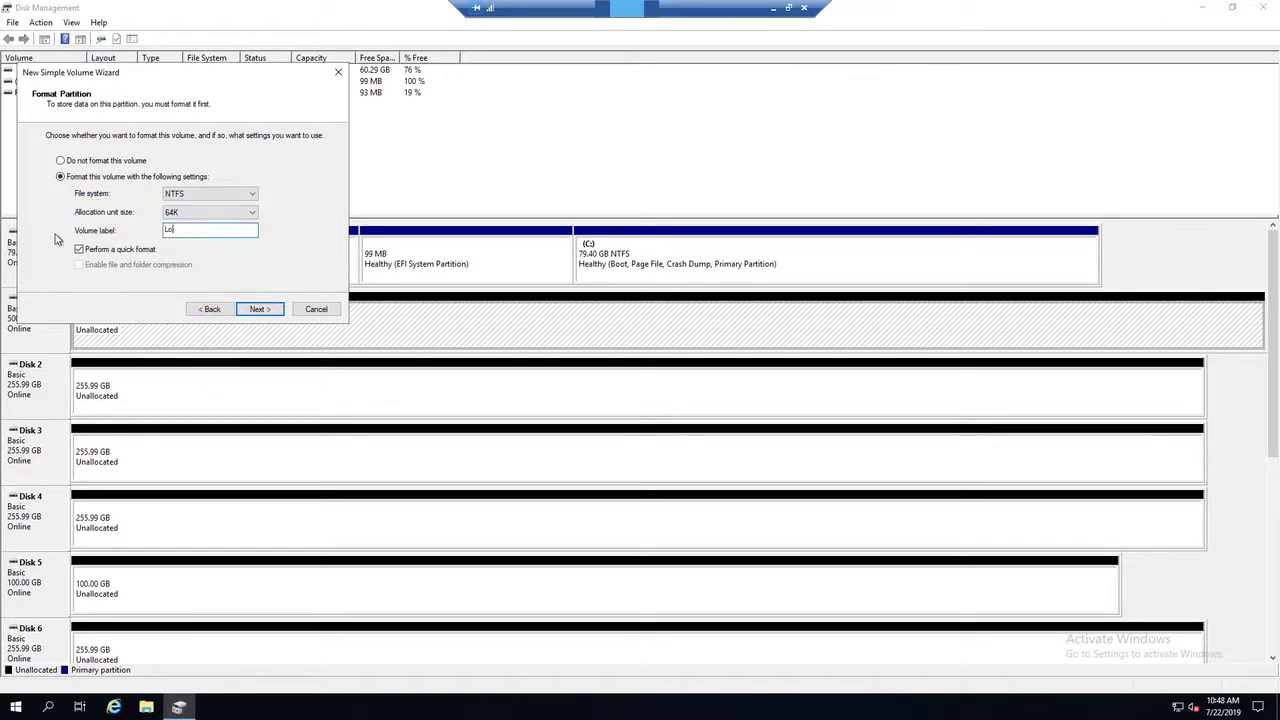
pyautogui.click(266, 314)
pyautogui.click(260, 309)
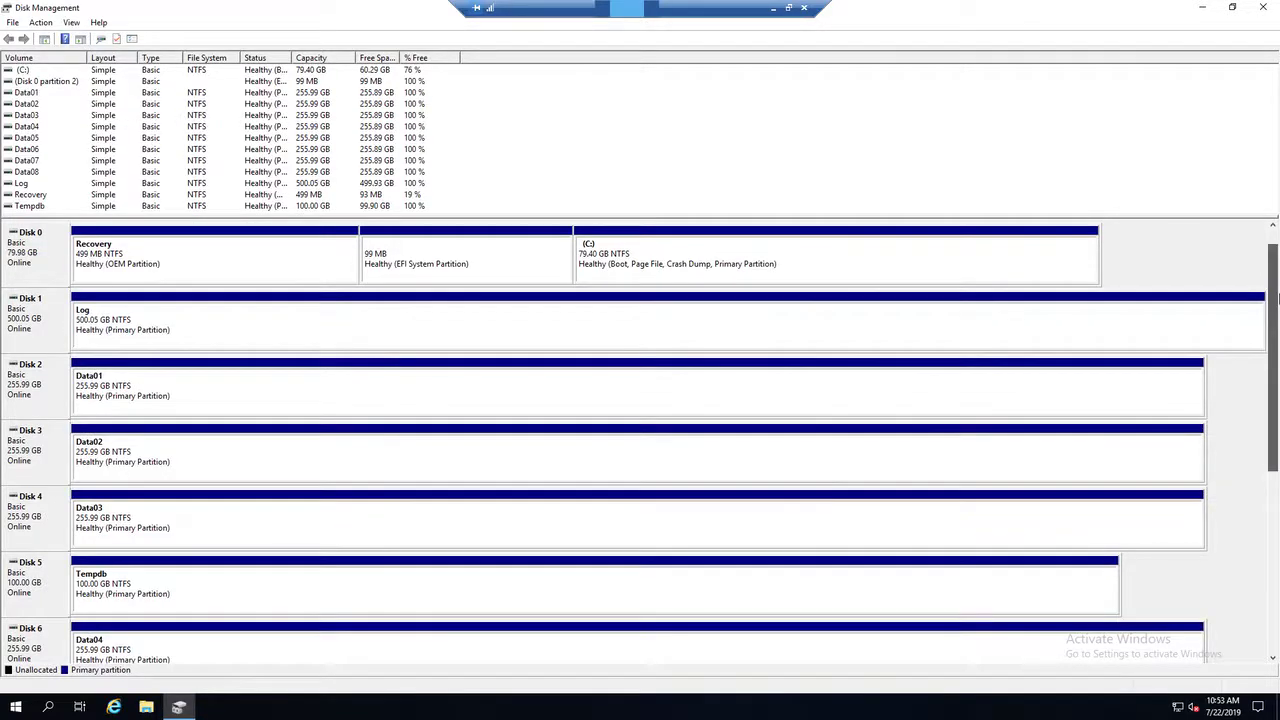
# Switch to File Explorer, browse the mounted volume folders in C:\MSSQL, and open Data01.
pyautogui.click(146, 707)
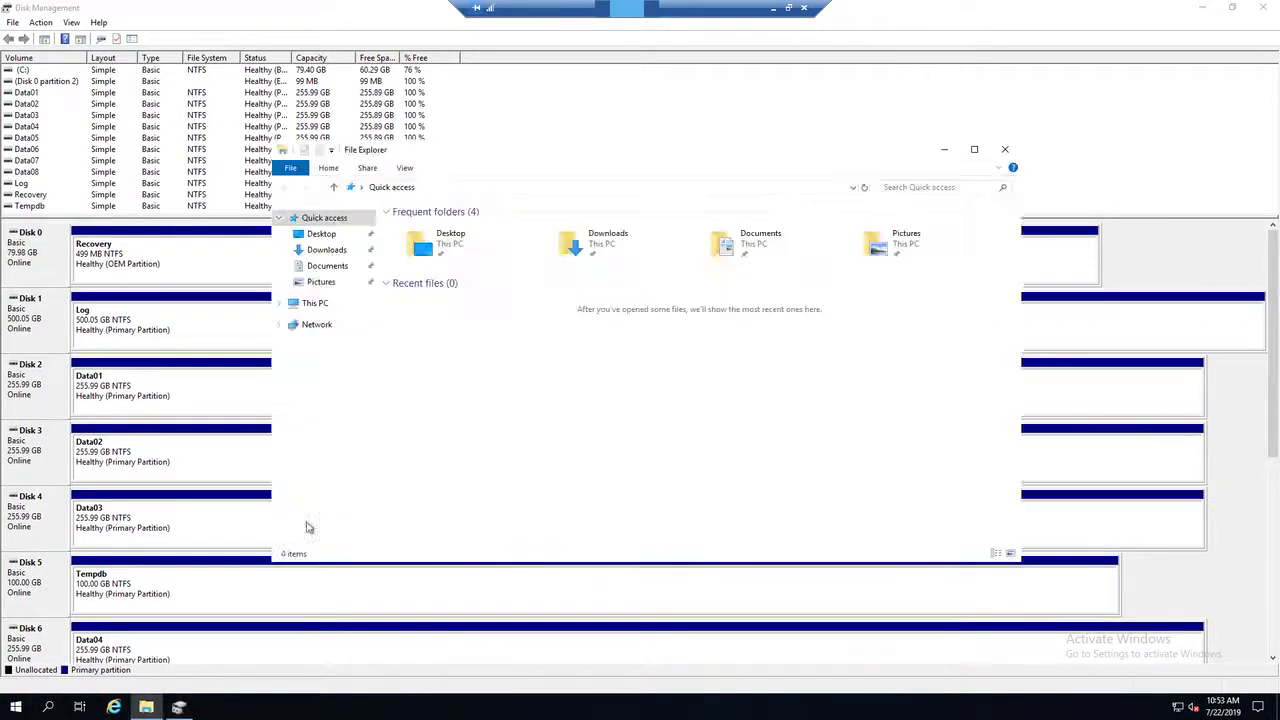
pyautogui.click(315, 302)
pyautogui.doubleClick(440, 368)
pyautogui.doubleClick(420, 227)
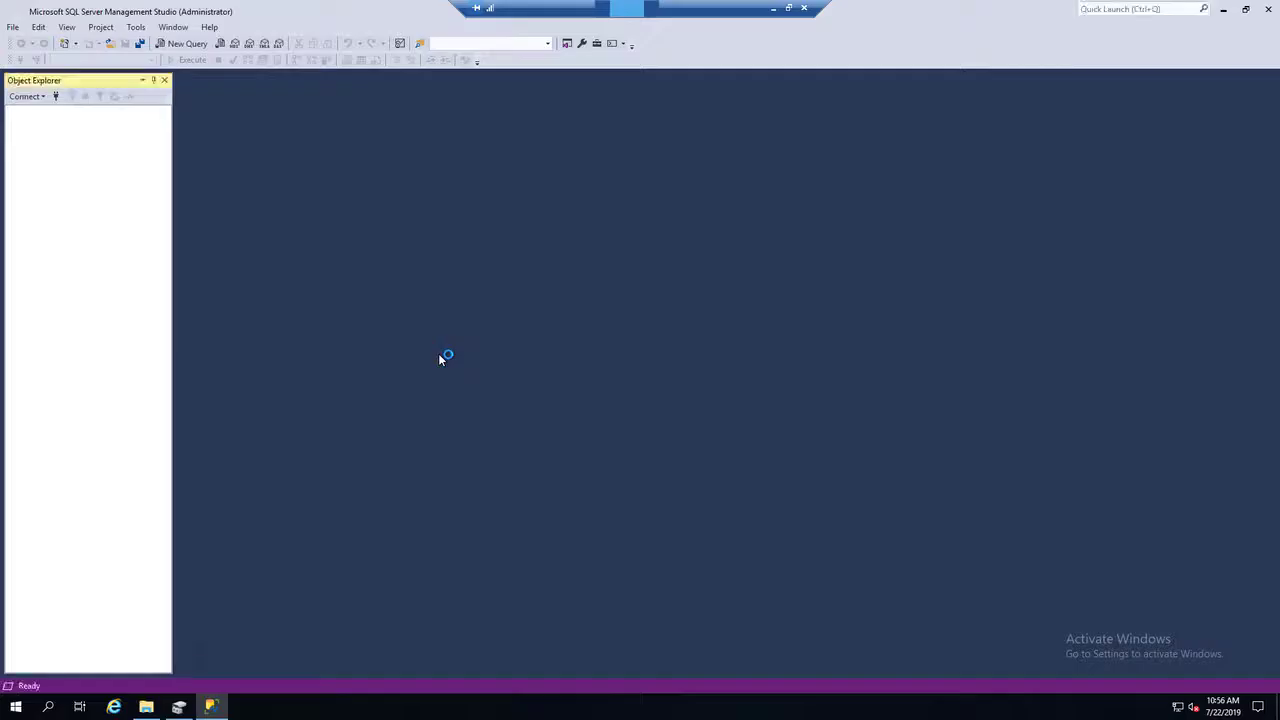
# Connect SQL Server Management Studio to SQLPROD01, begin a new database named SeattleRetail, and widen its setup dialog.
pyautogui.click(597, 368)
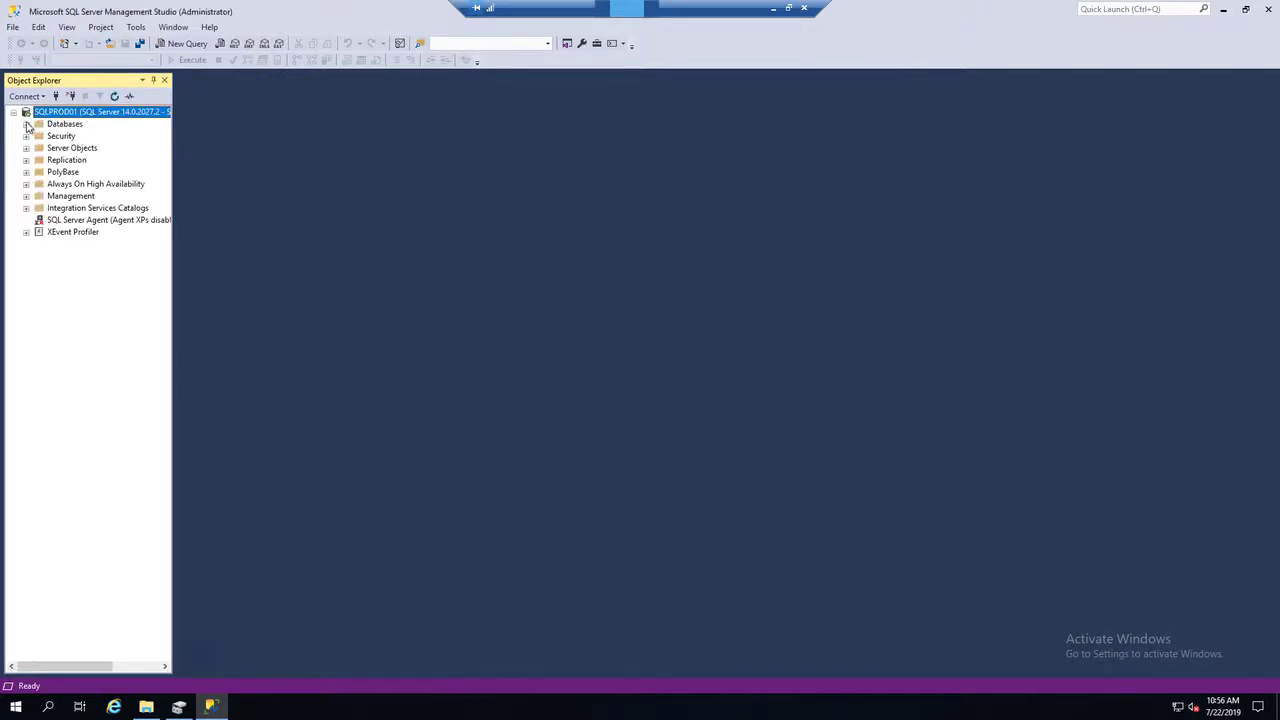
pyautogui.click(26, 124)
pyautogui.rightClick(62, 124)
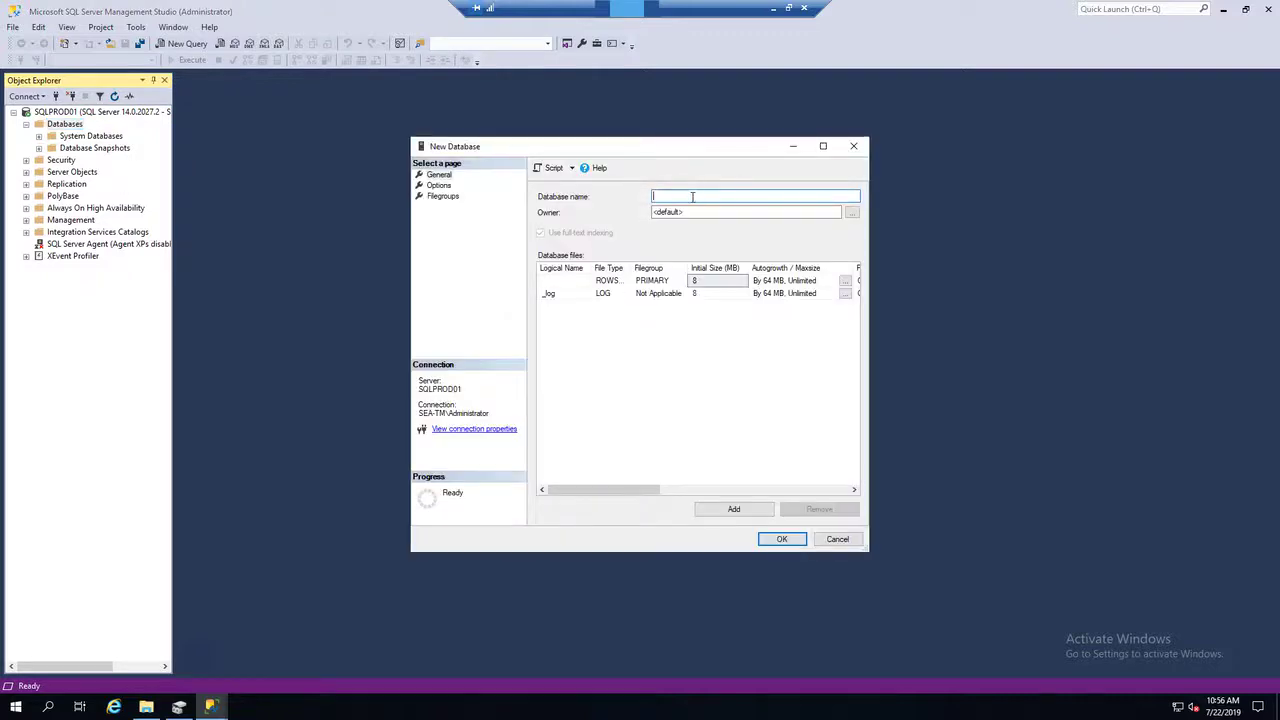
pyautogui.write('SeattleRetail')
pyautogui.moveTo(868, 548); pyautogui.dragTo(1172, 563)
# Set the primary data file to 153,600 MB in C:\MSSQL\Data01 and the log file to 250 MB in C:\MSSQL\Log.
pyautogui.click(588, 283)
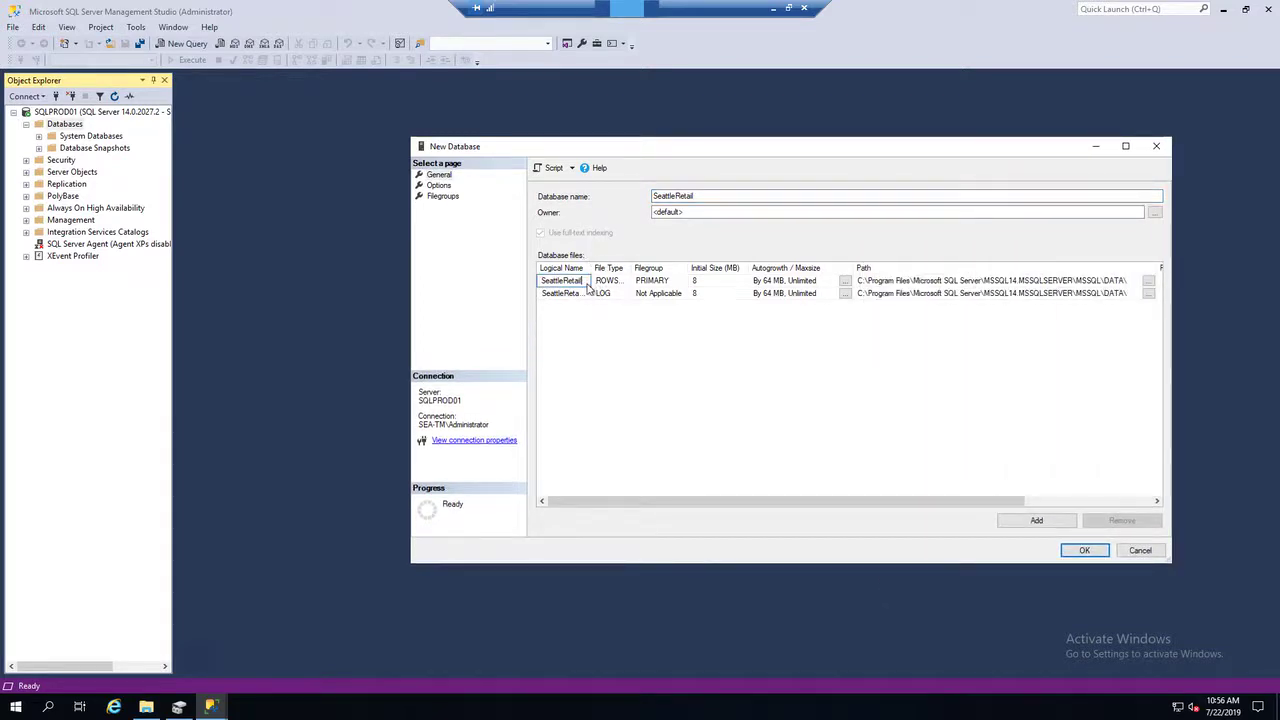
pyautogui.click(714, 283)
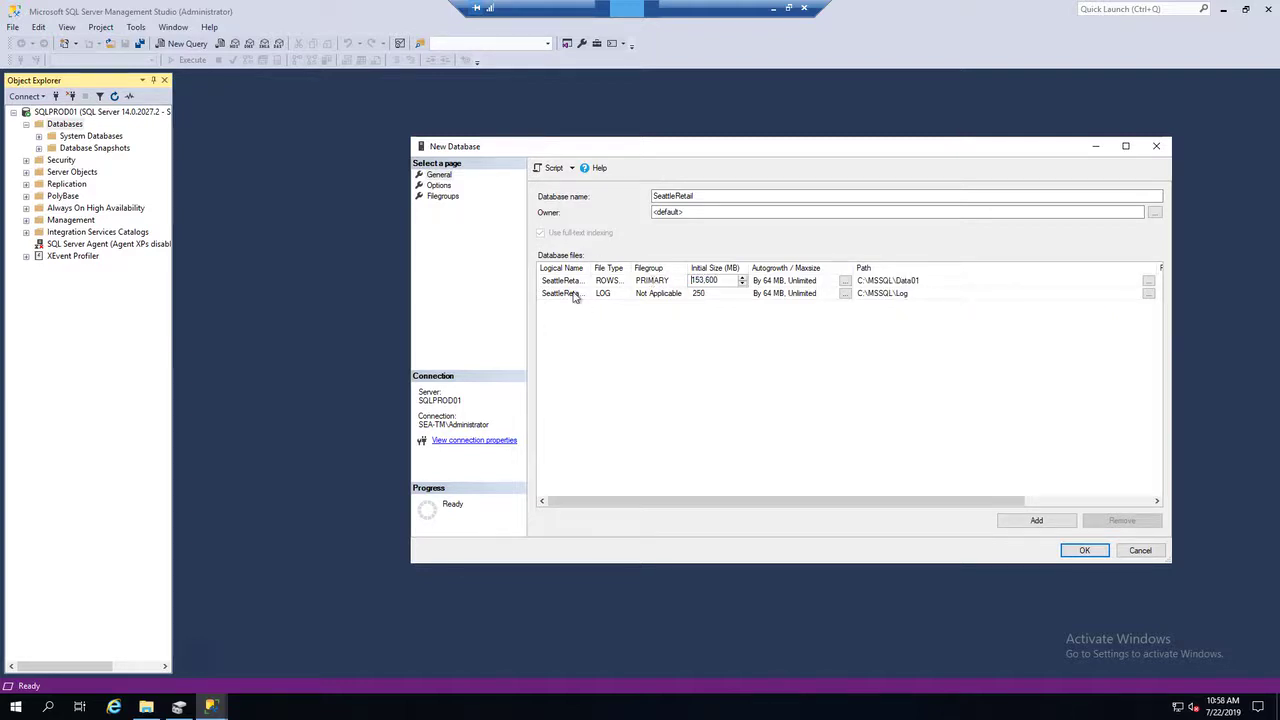
pyautogui.click(577, 295)
# Add data files SeattleRetail02 to SeattleRetail08 at 153,600 MB each in C:\MSSQL\Data02 to C:\MSSQL\Data08, and create the database.
pyautogui.click(1020, 521)
pyautogui.click(565, 306)
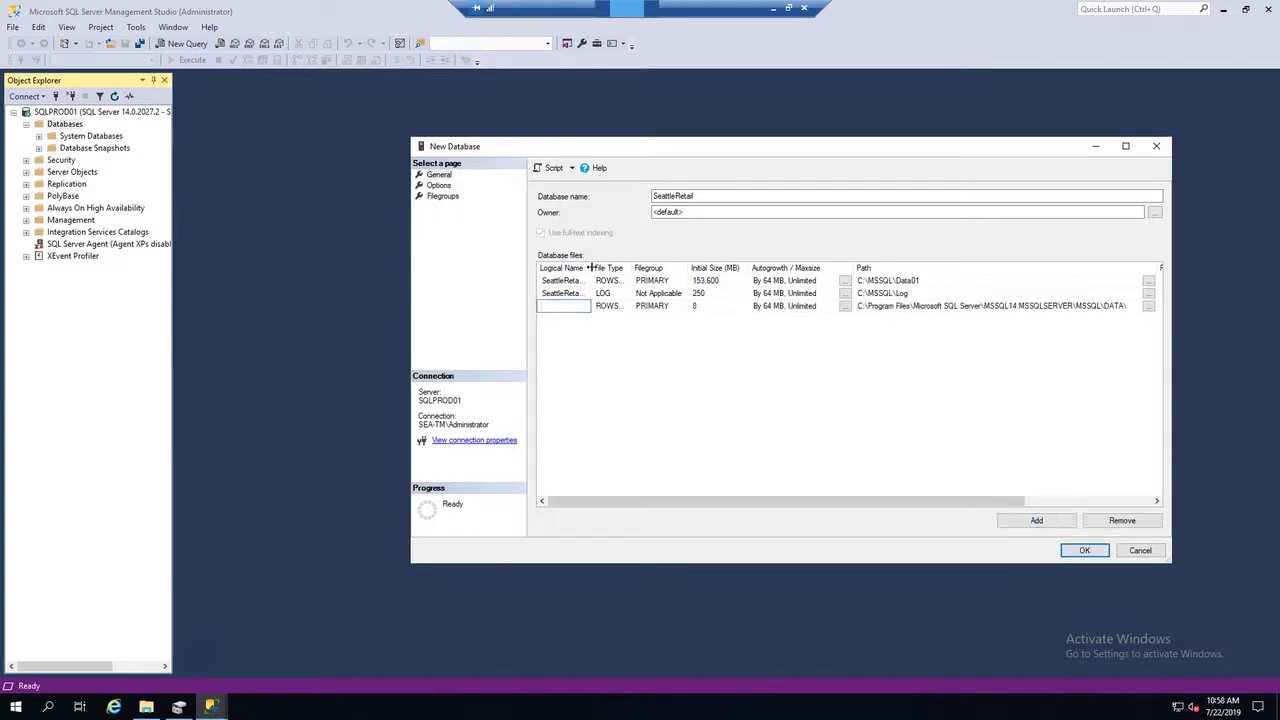
pyautogui.moveTo(592, 270); pyautogui.dragTo(605, 270)
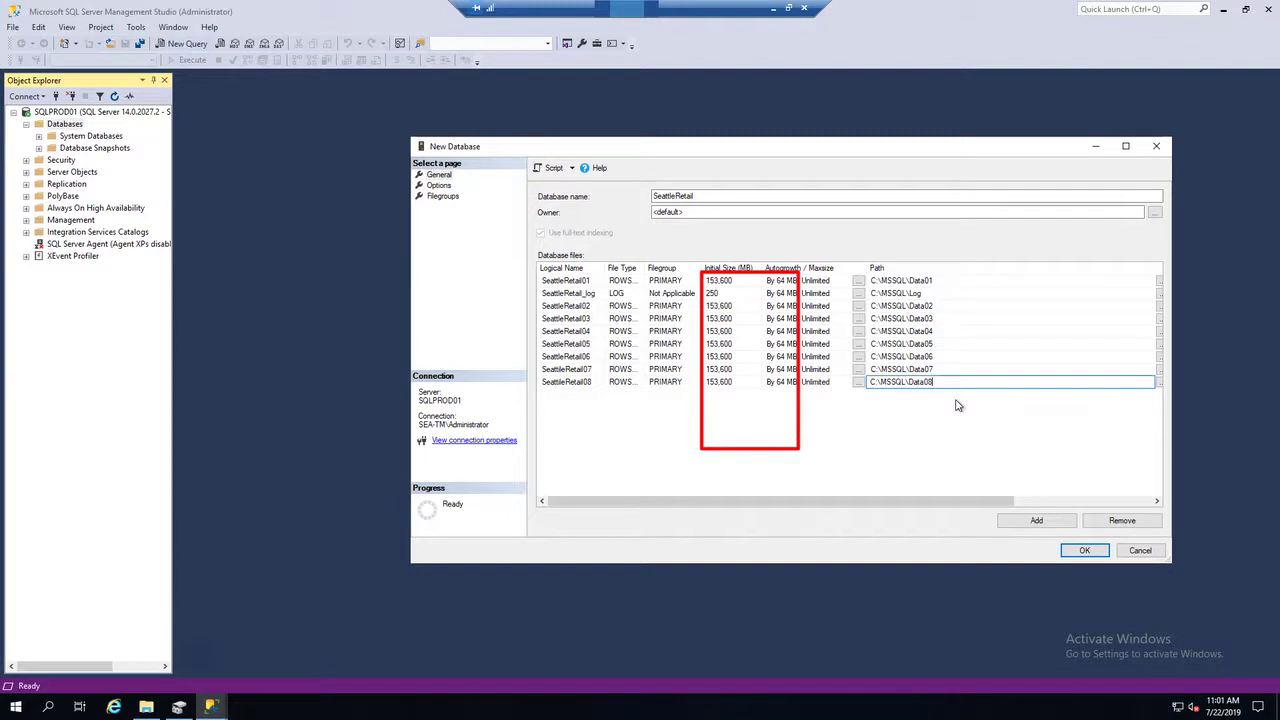
pyautogui.click(1085, 551)
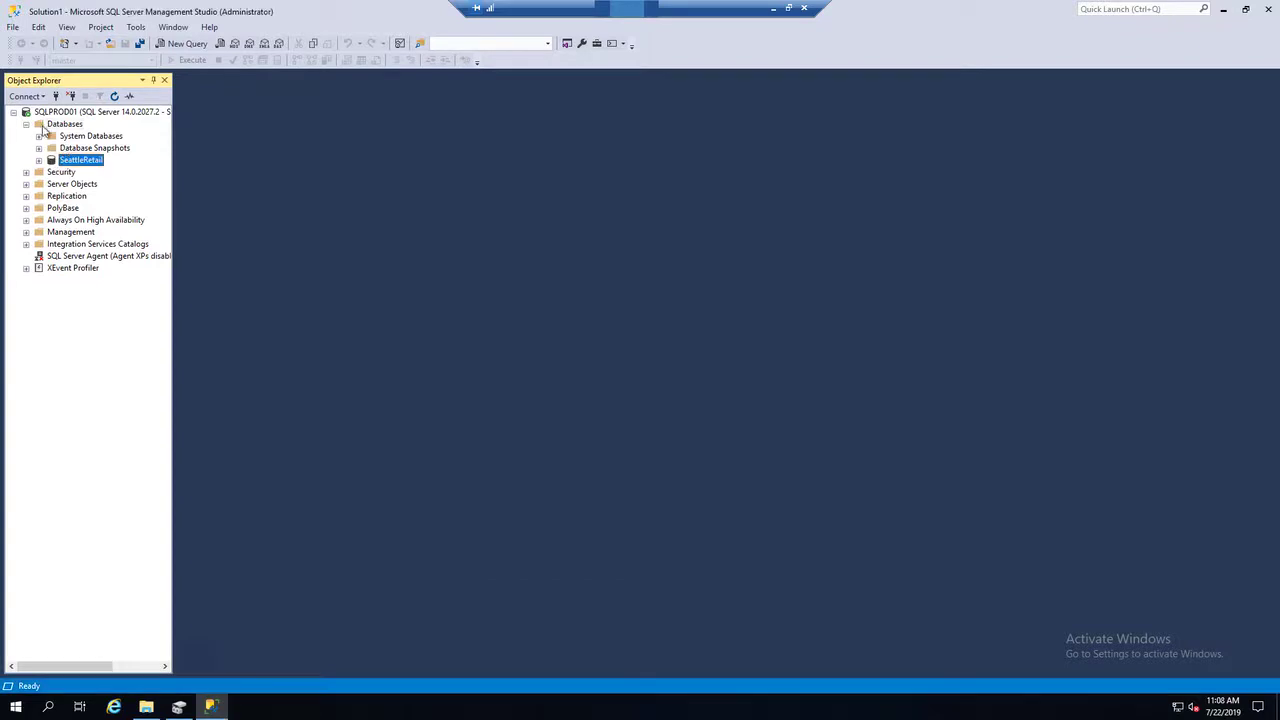
# Check the sizes and paths of the SeattleRetail database files in the database properties.
pyautogui.click(39, 160)
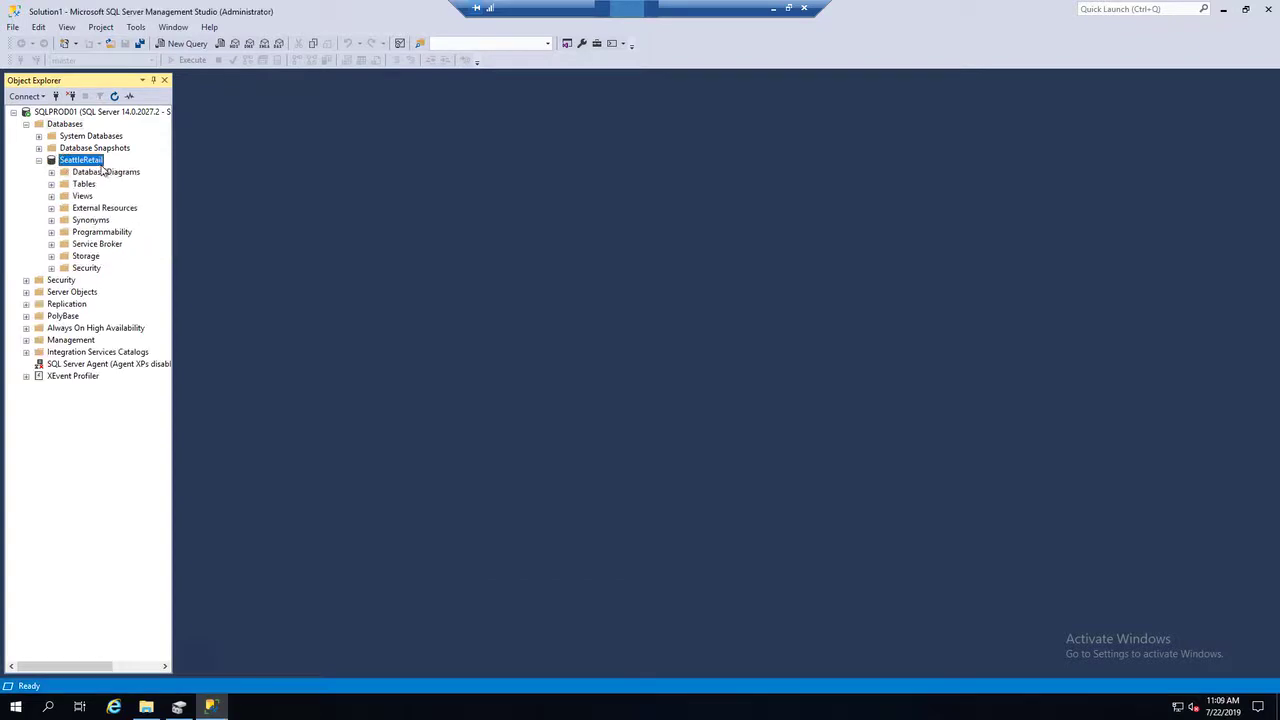
pyautogui.rightClick(98, 162)
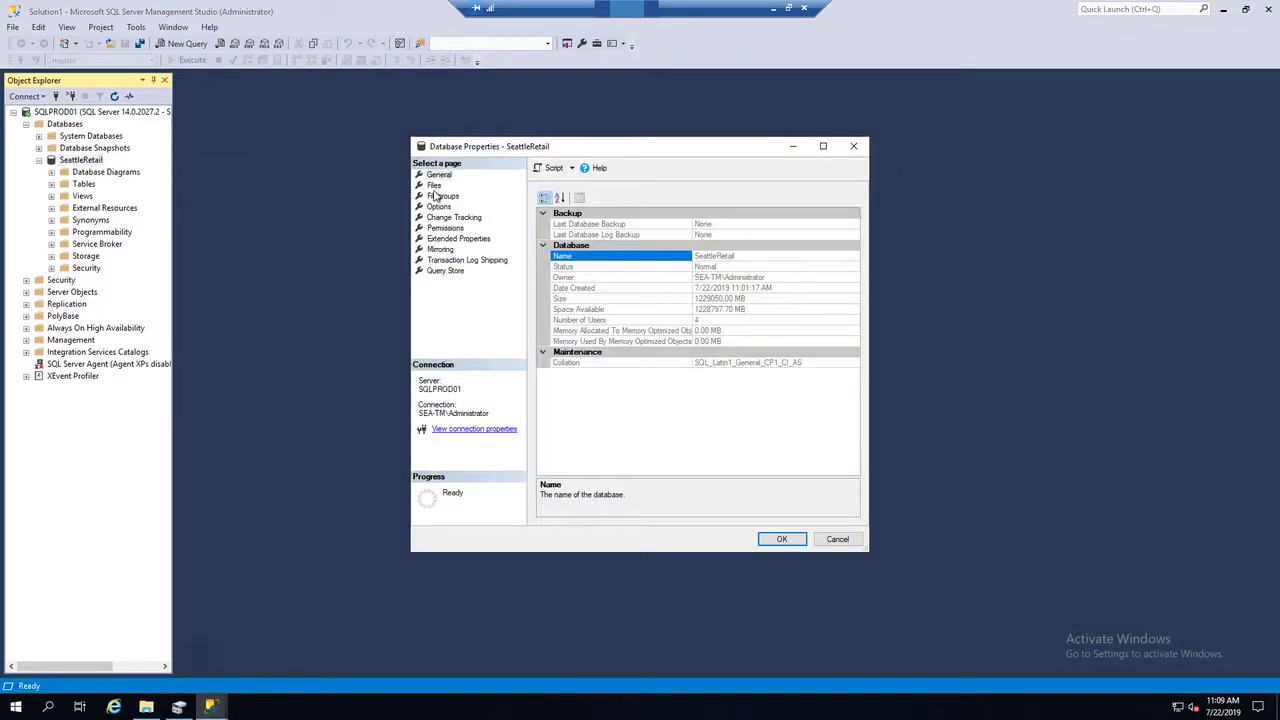
pyautogui.click(434, 186)
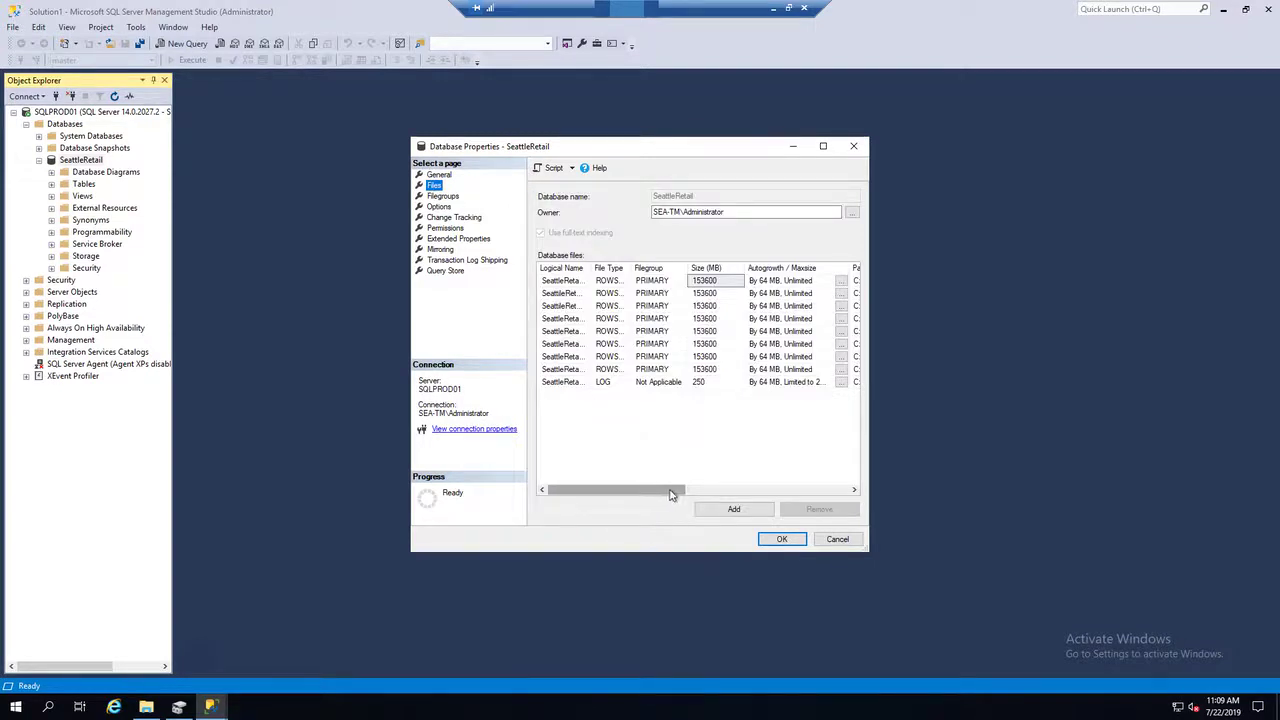
pyautogui.moveTo(671, 493)
pyautogui.mouseDown()
pyautogui.moveTo(712, 494)
pyautogui.moveTo(664, 492)
pyautogui.mouseUp()
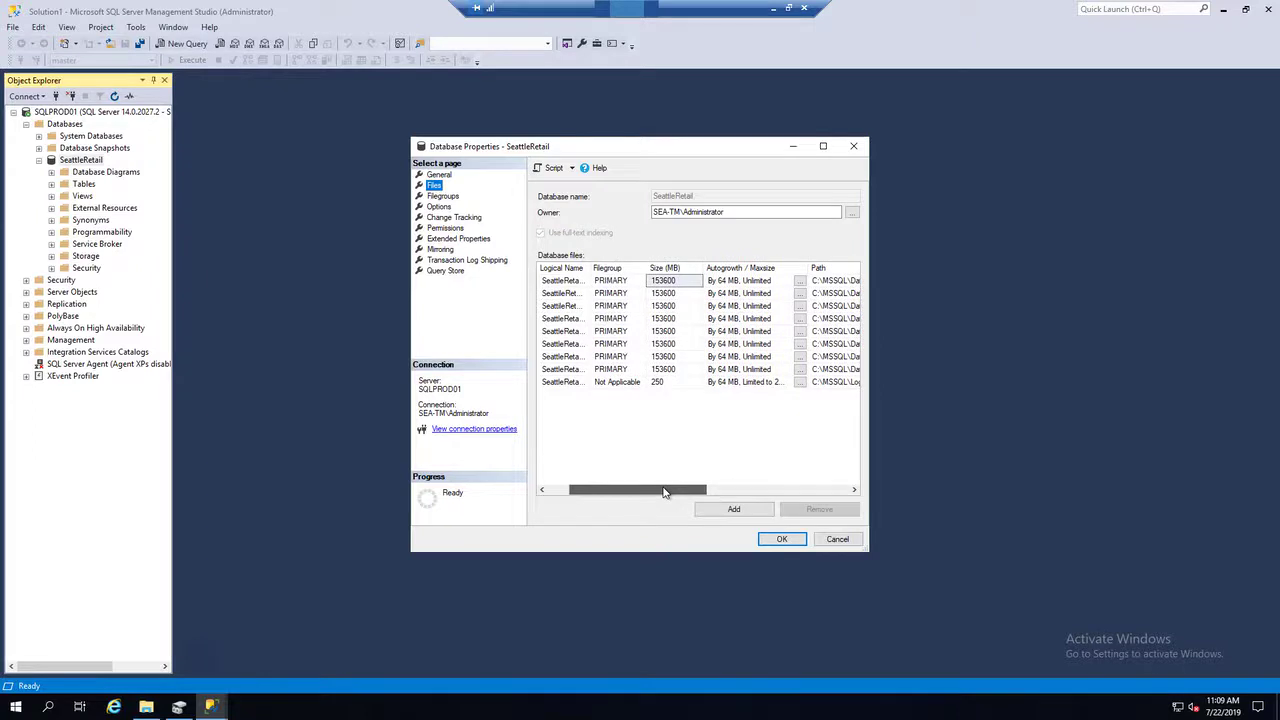
# Switch to File Explorer and open the Data01 folder in C:\MSSQL to examine its contents.
pyautogui.moveTo(146, 707)
pyautogui.click(199, 641)
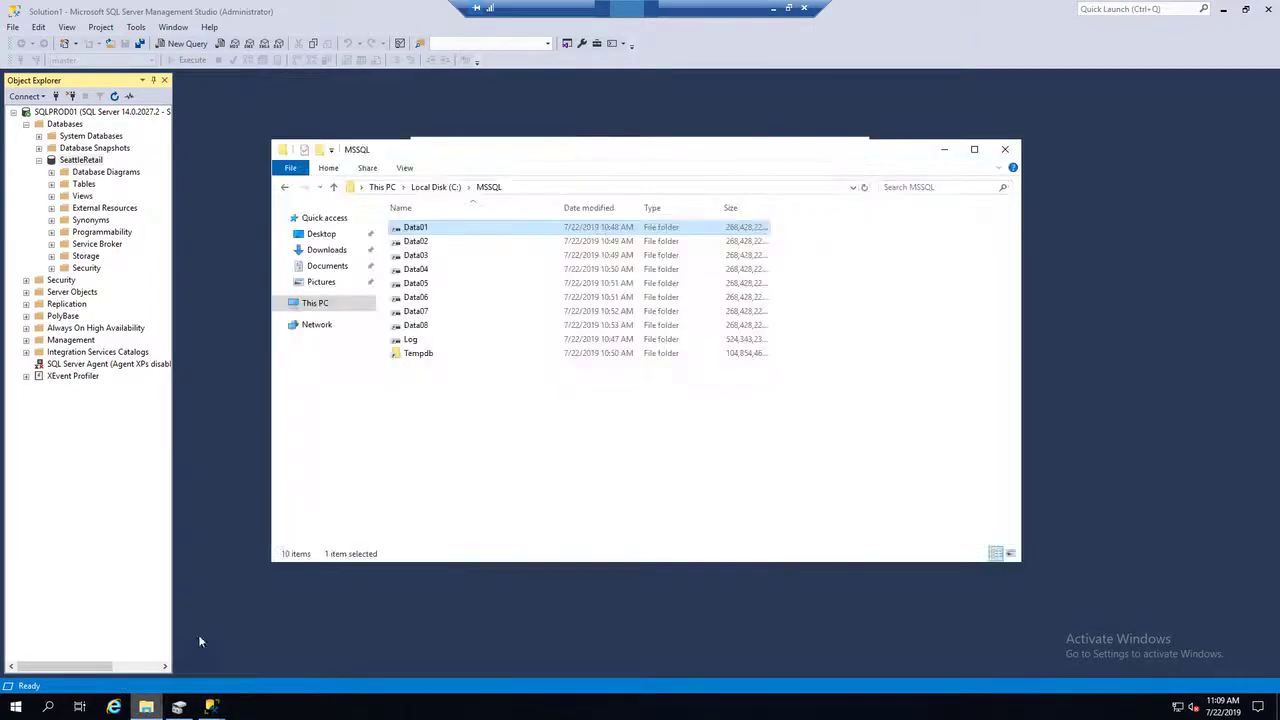
pyautogui.doubleClick(419, 231)
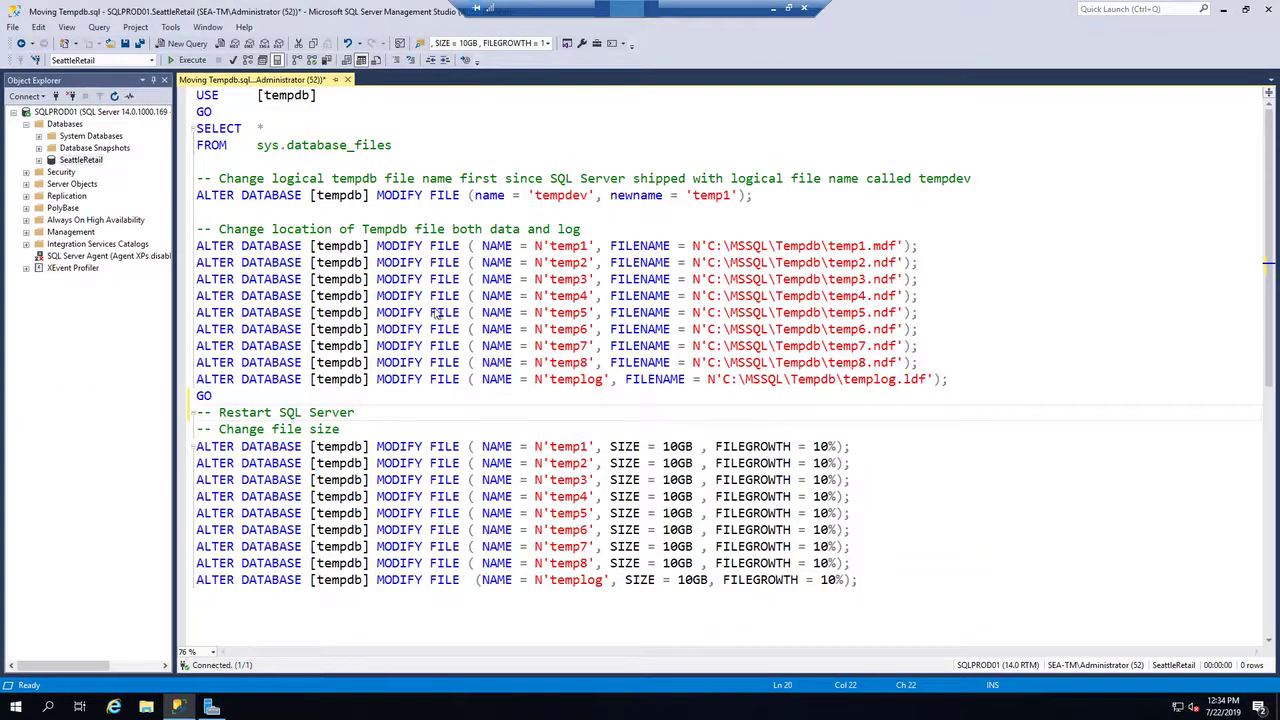
# Run the script's opening query on tempdb to list its entries in sys.database_files.
pyautogui.click(403, 146)
pyautogui.moveTo(398, 146); pyautogui.dragTo(156, 90)
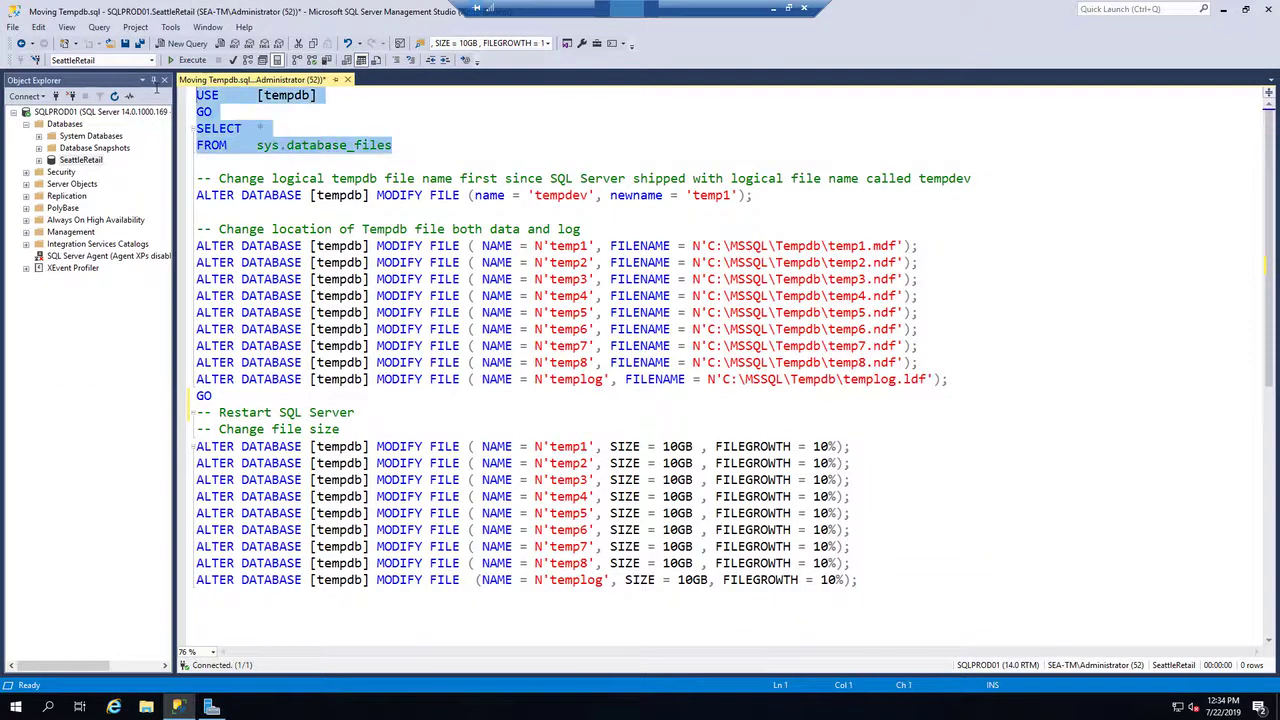
pyautogui.press('F5')
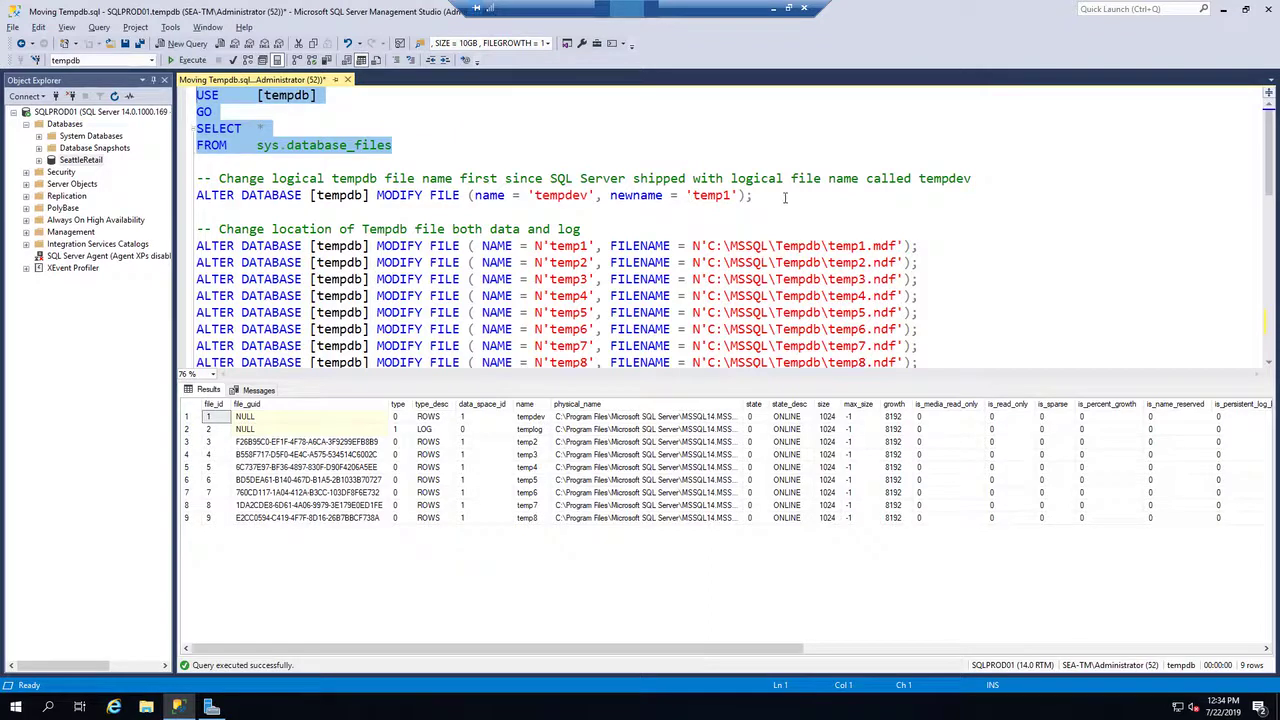
# Run the script statements that rename tempdev to temp1 and relocate the eight tempdb data files and templog to C:\MSSQL\Tempdb.
pyautogui.moveTo(768, 197); pyautogui.dragTo(111, 184)
pyautogui.press('F5')
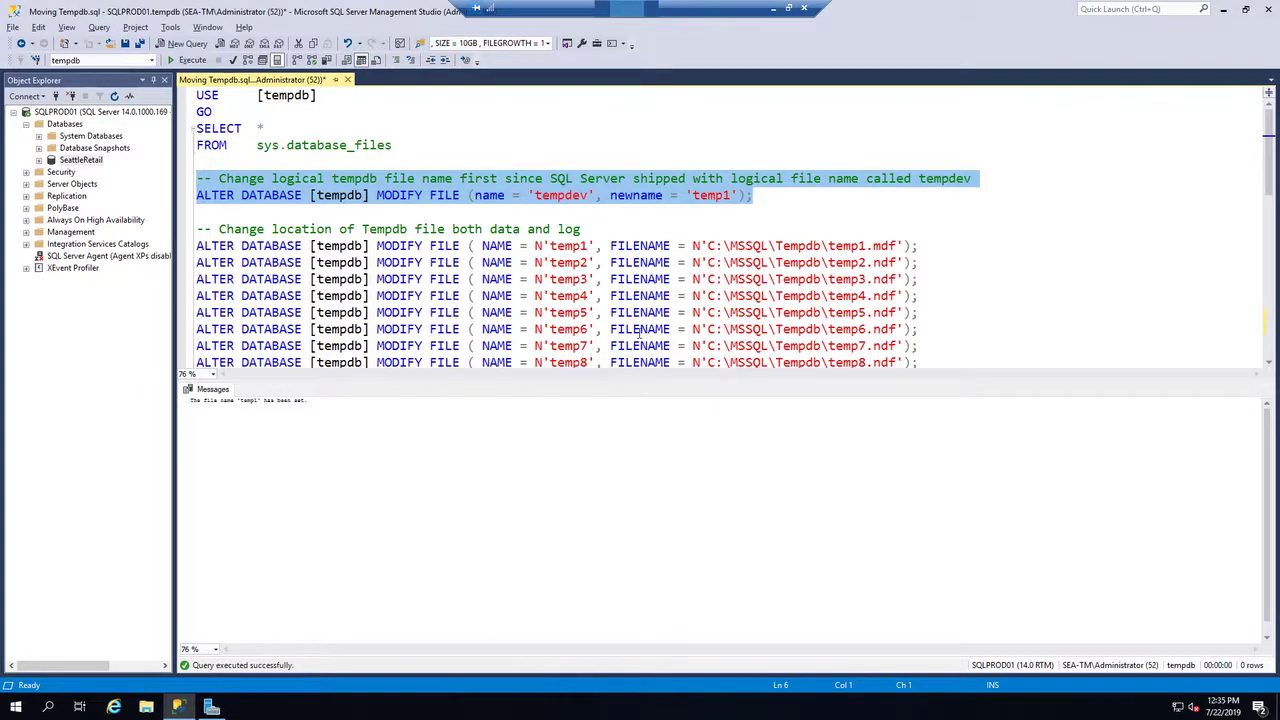
pyautogui.scroll(-1, 638, 335)
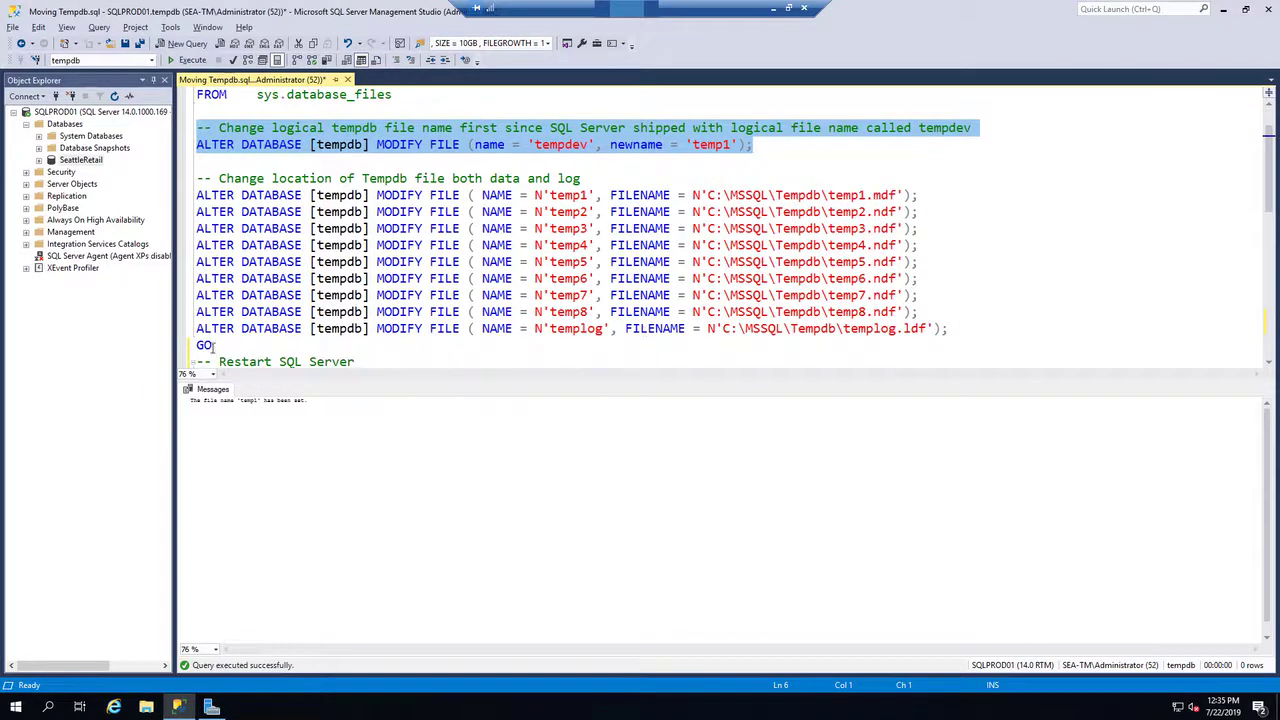
pyautogui.moveTo(213, 345); pyautogui.dragTo(184, 207)
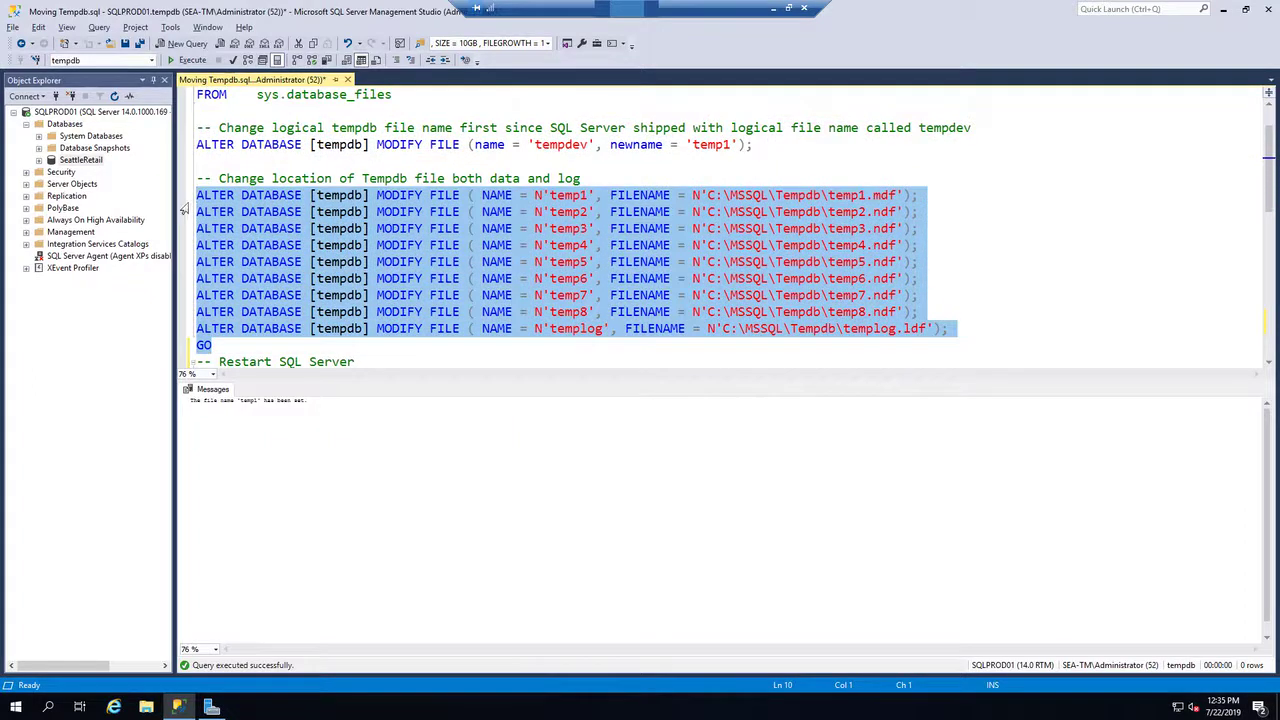
pyautogui.press('F5')
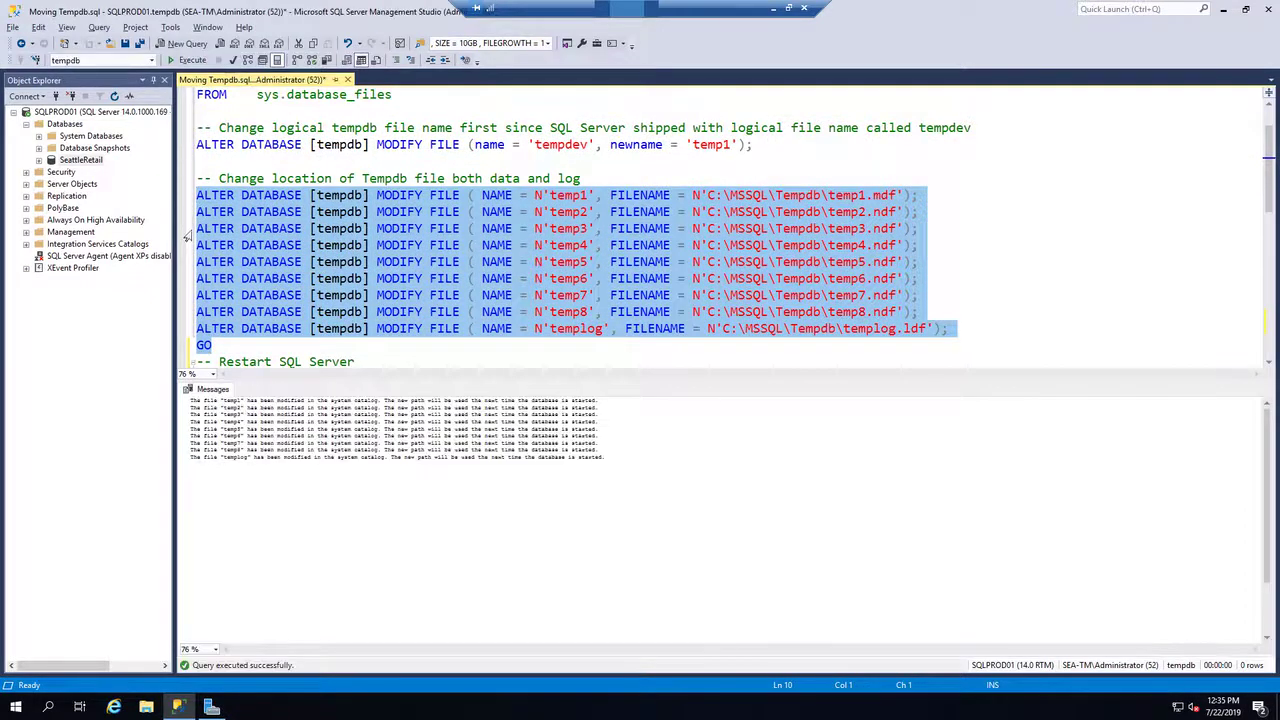
# Restart the MSSQLSERVER service on SQLPROD01.
pyautogui.rightClick(96, 112)
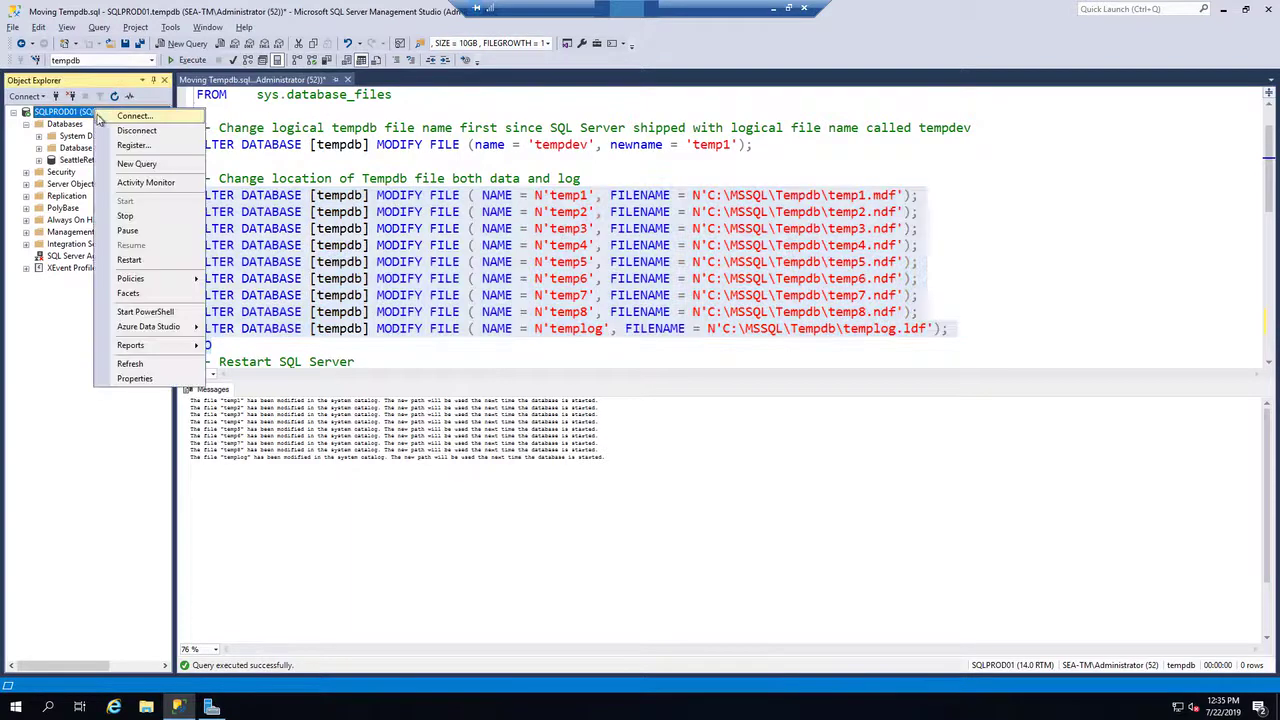
pyautogui.click(130, 260)
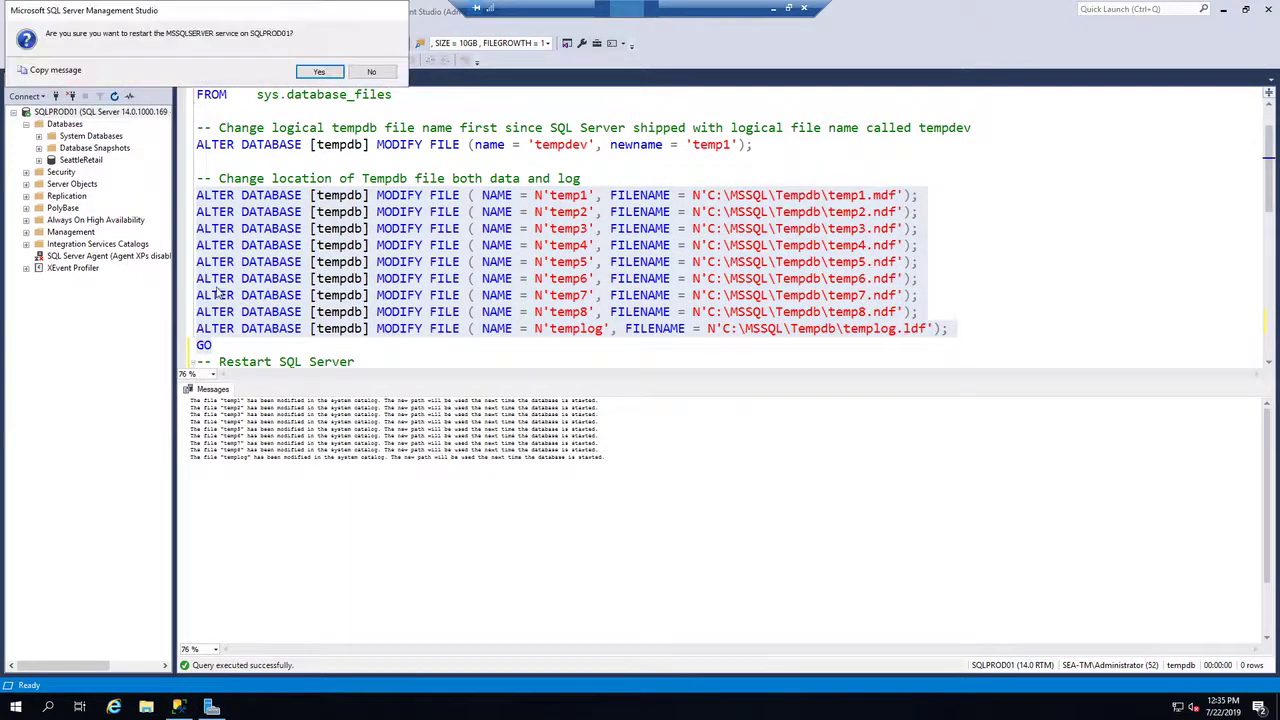
pyautogui.click(317, 73)
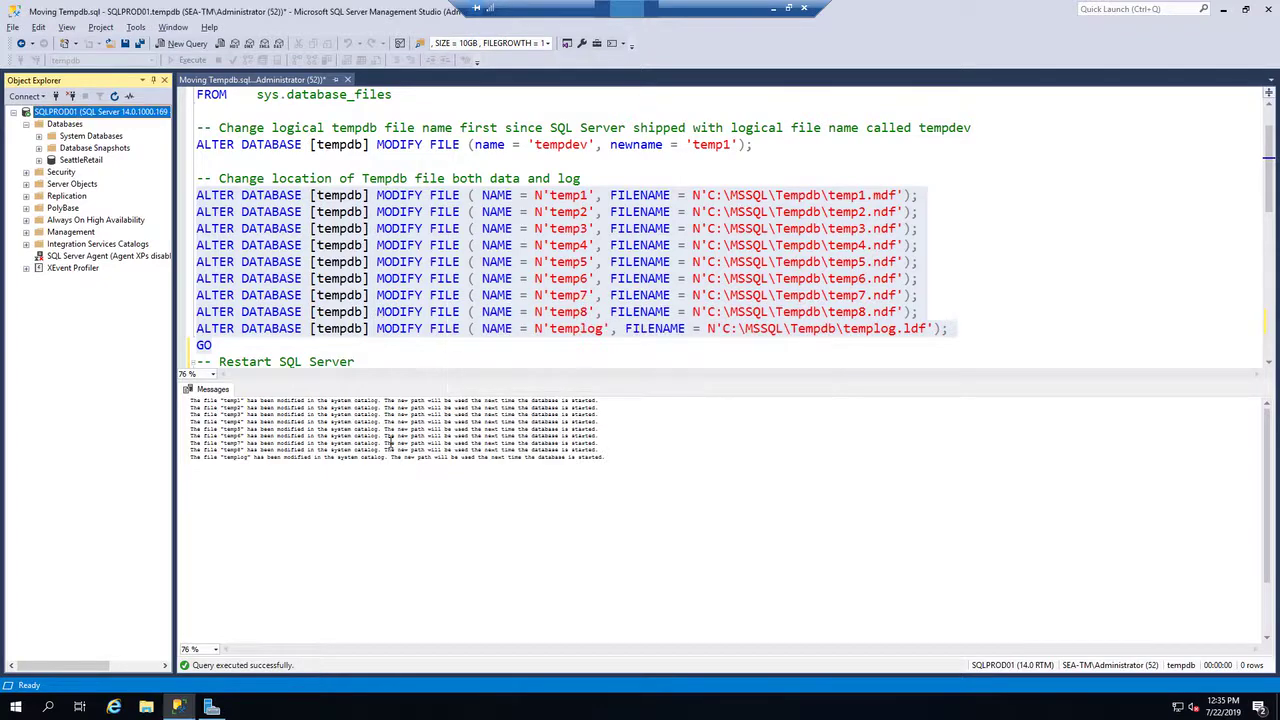
# Run the script statements that set temp1 to temp8 and templog to 10GB each with 10% file growth.
pyautogui.click(476, 346)
pyautogui.scroll(-4, 477, 347)
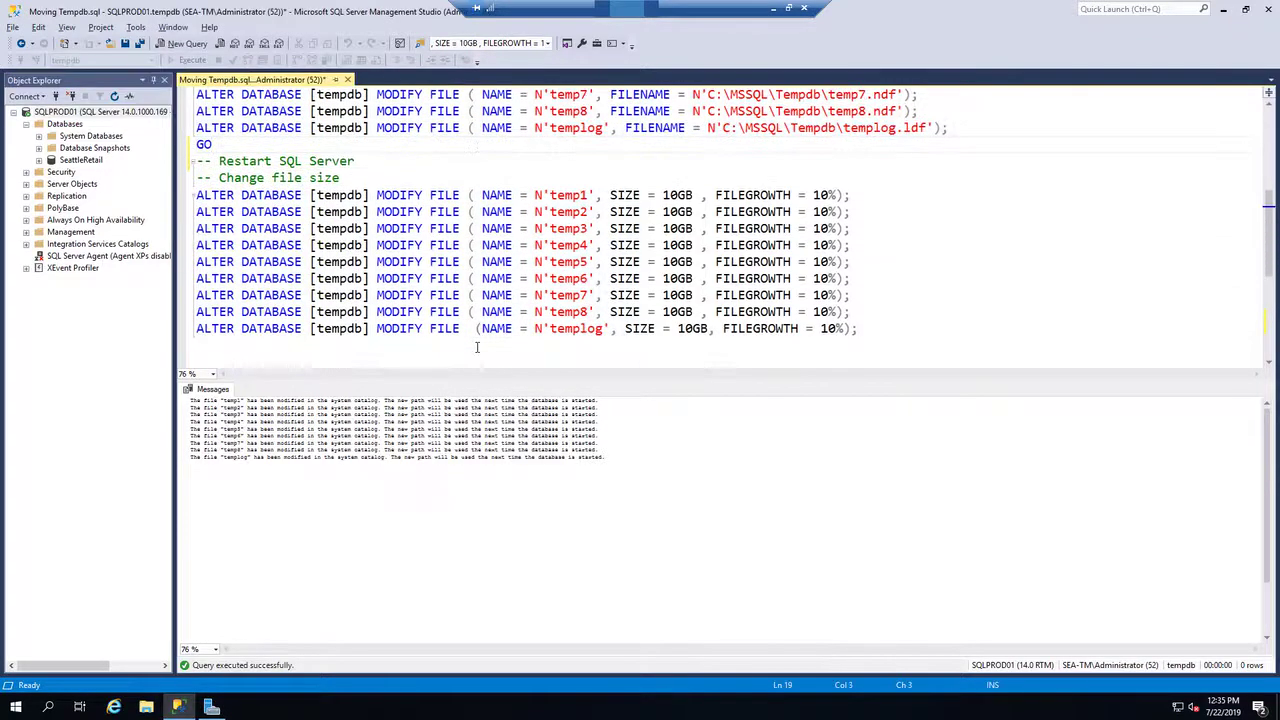
pyautogui.moveTo(858, 330); pyautogui.dragTo(151, 202)
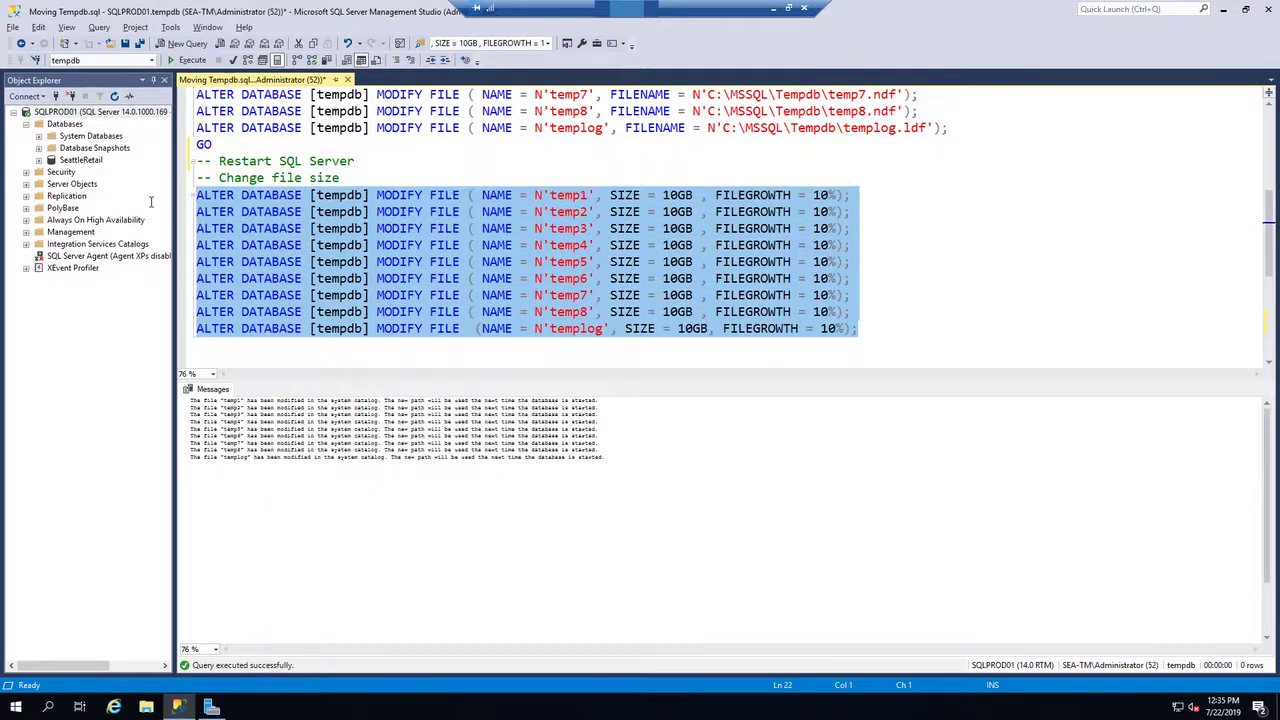
pyautogui.press('F5')
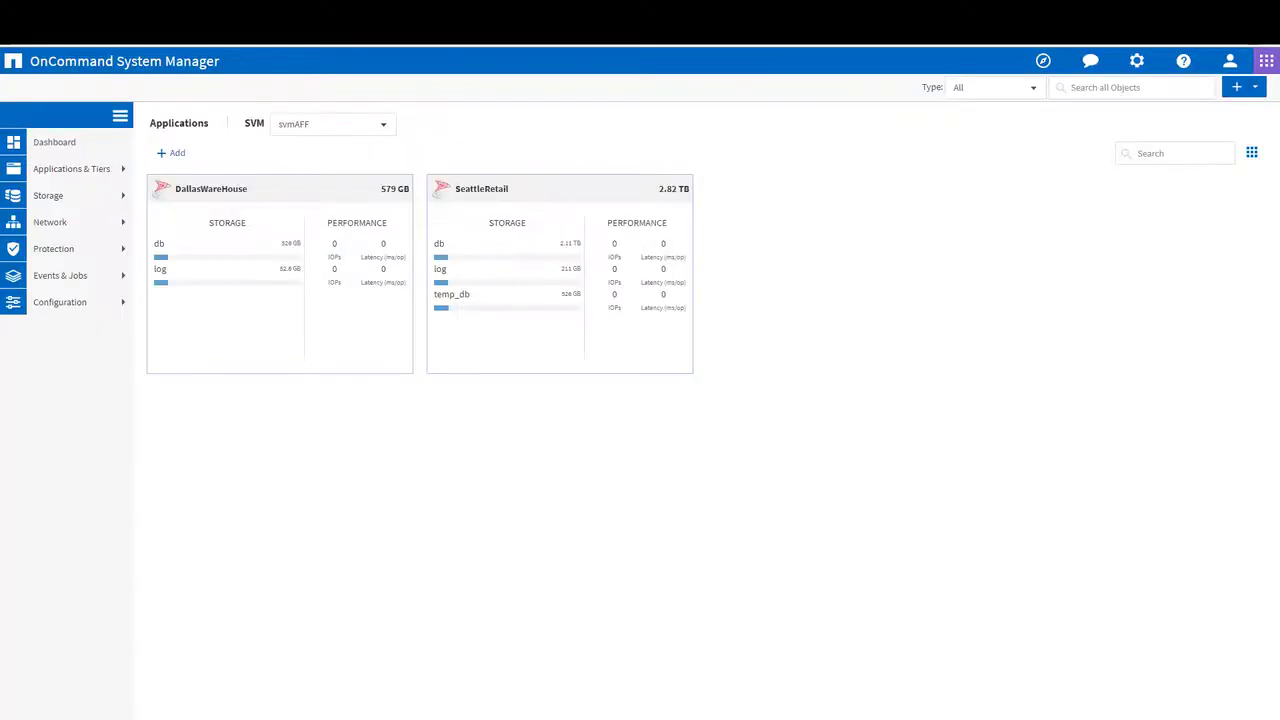
# Examine the DallasWareHouse application's components and LUNs in OnCommand System Manager.
pyautogui.click(257, 264)
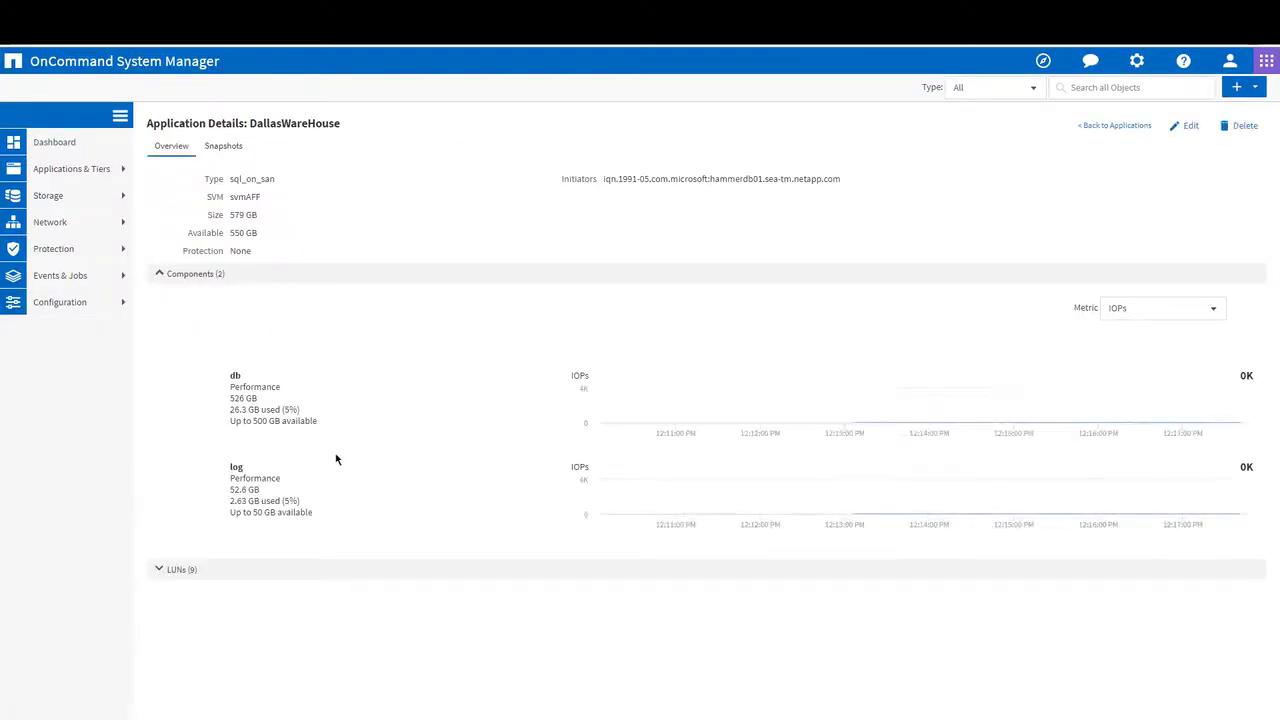
pyautogui.click(177, 569)
pyautogui.scroll(-3, 339, 534)
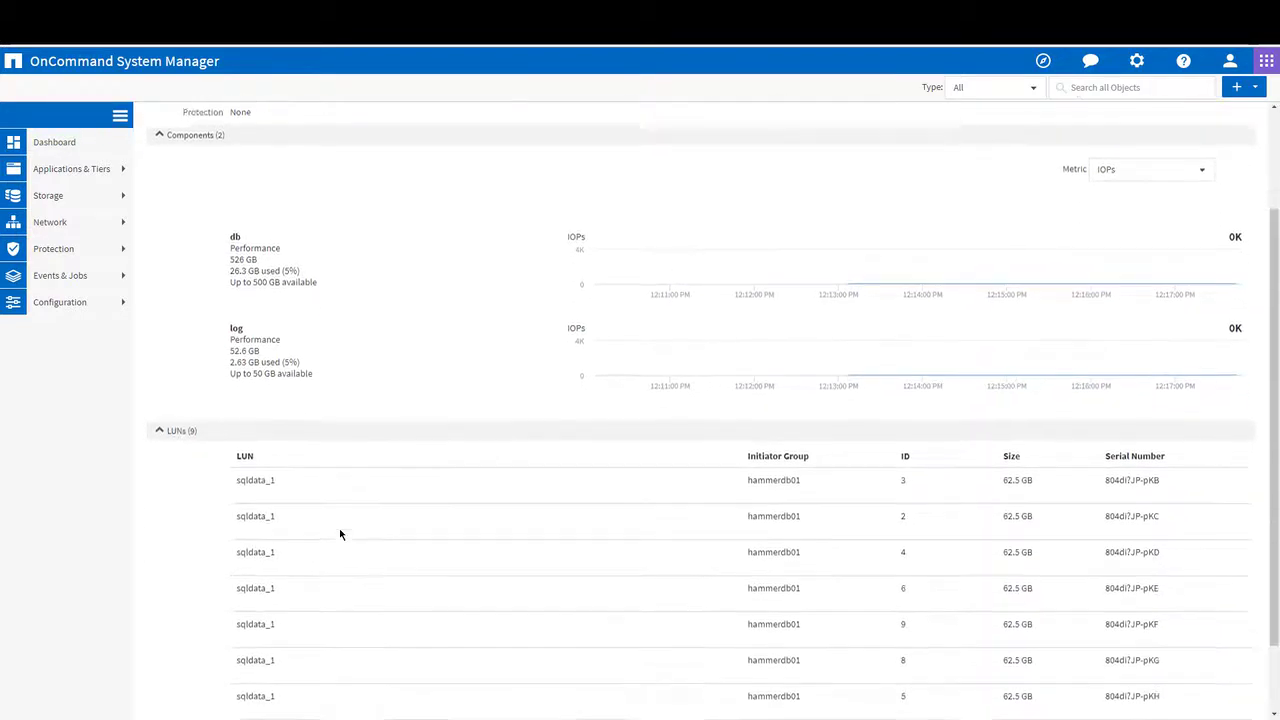
pyautogui.scroll(3, 339, 534)
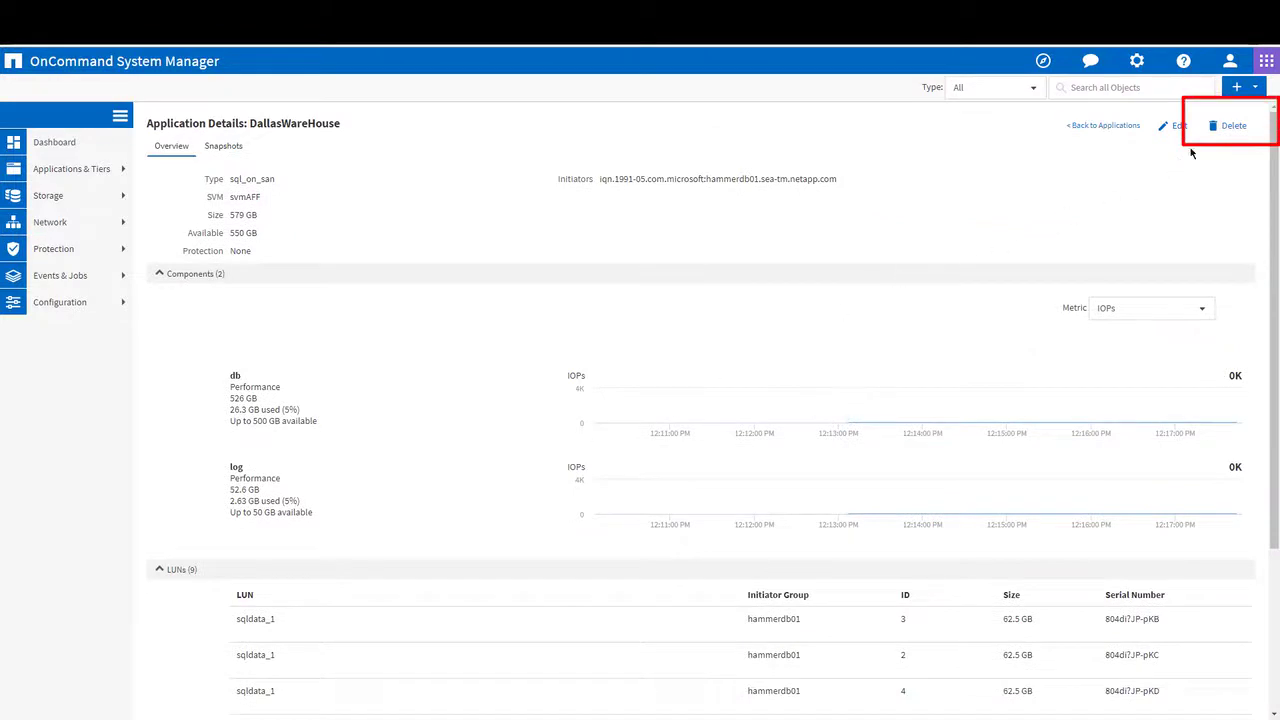
# Delete the DallasWareHouse application, acknowledging that it is OK to delete, and dismiss the deletion progress message.
pyautogui.click(1230, 126)
pyautogui.click(489, 166)
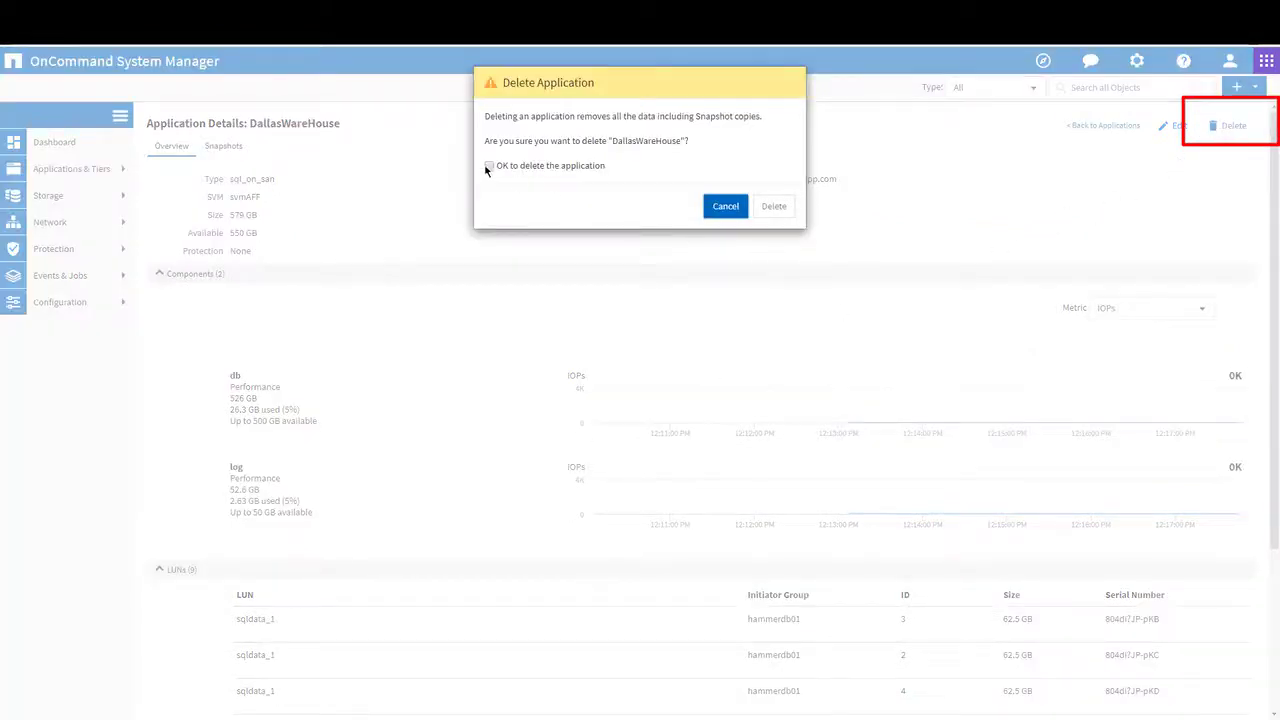
pyautogui.click(774, 207)
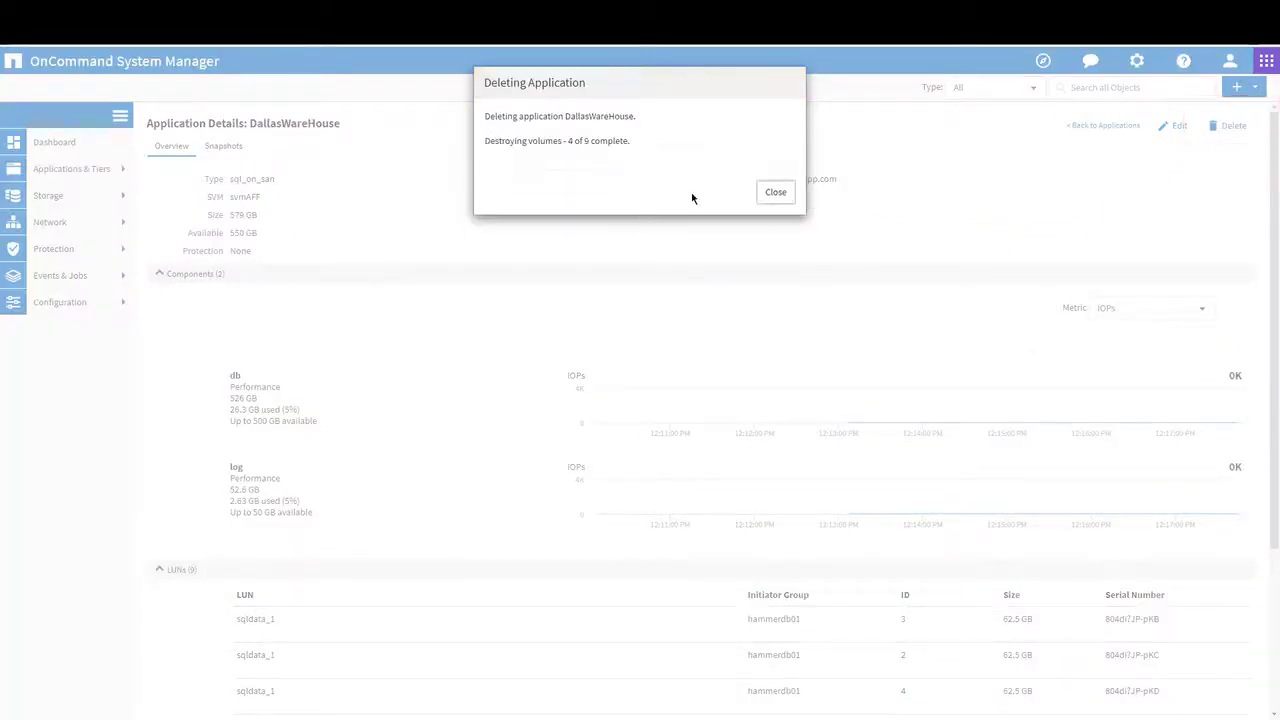
pyautogui.click(775, 193)
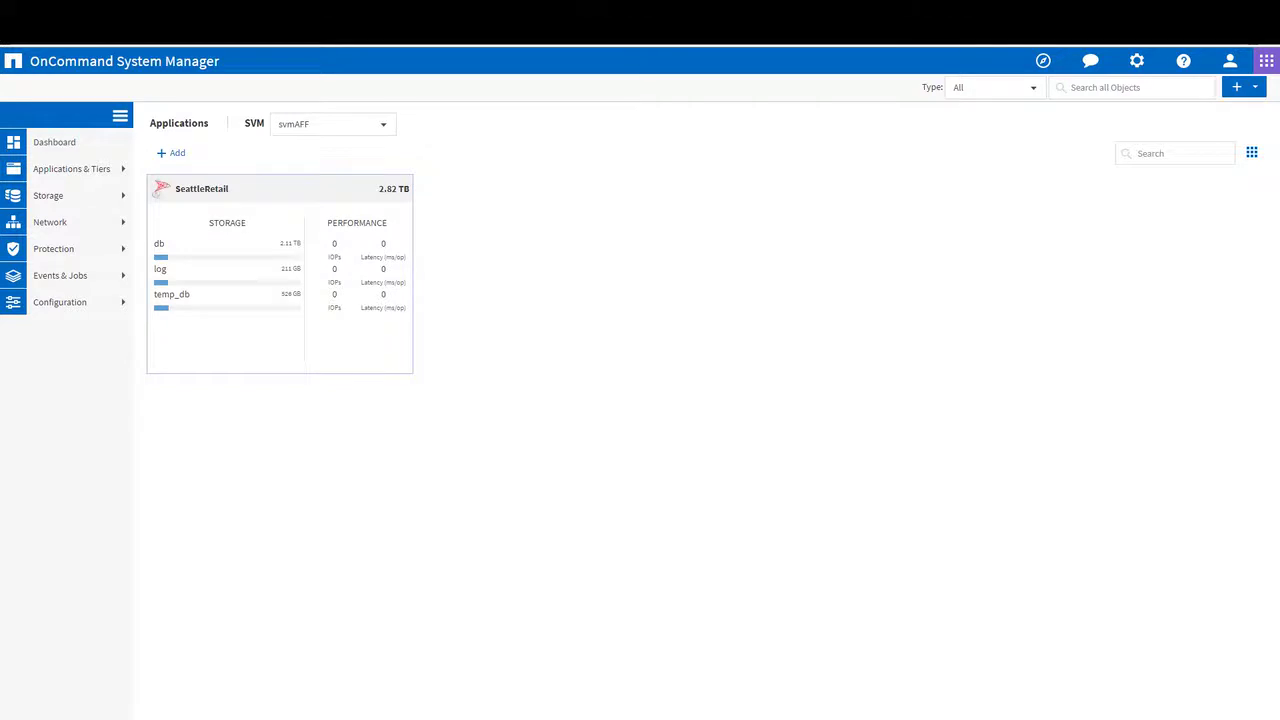
# View the SeattleRetail application's details and switch its component performance charts to the Latency metric.
pyautogui.click(387, 271)
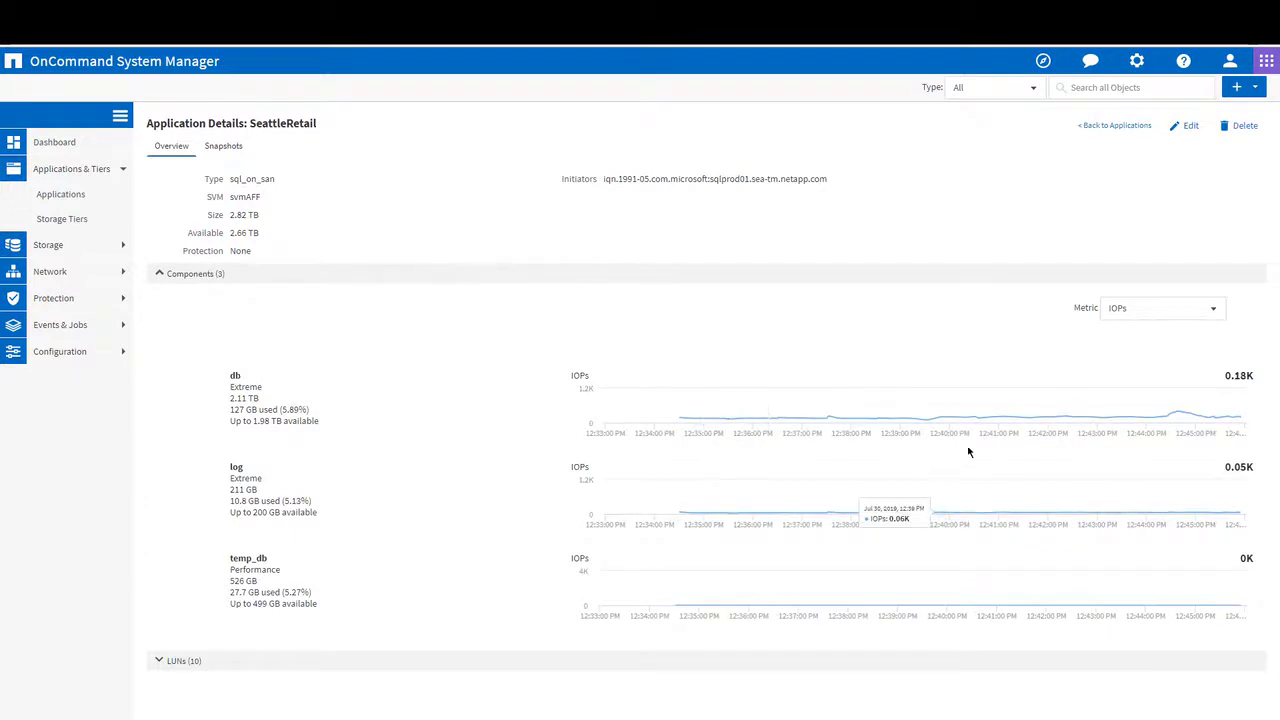
pyautogui.click(1208, 312)
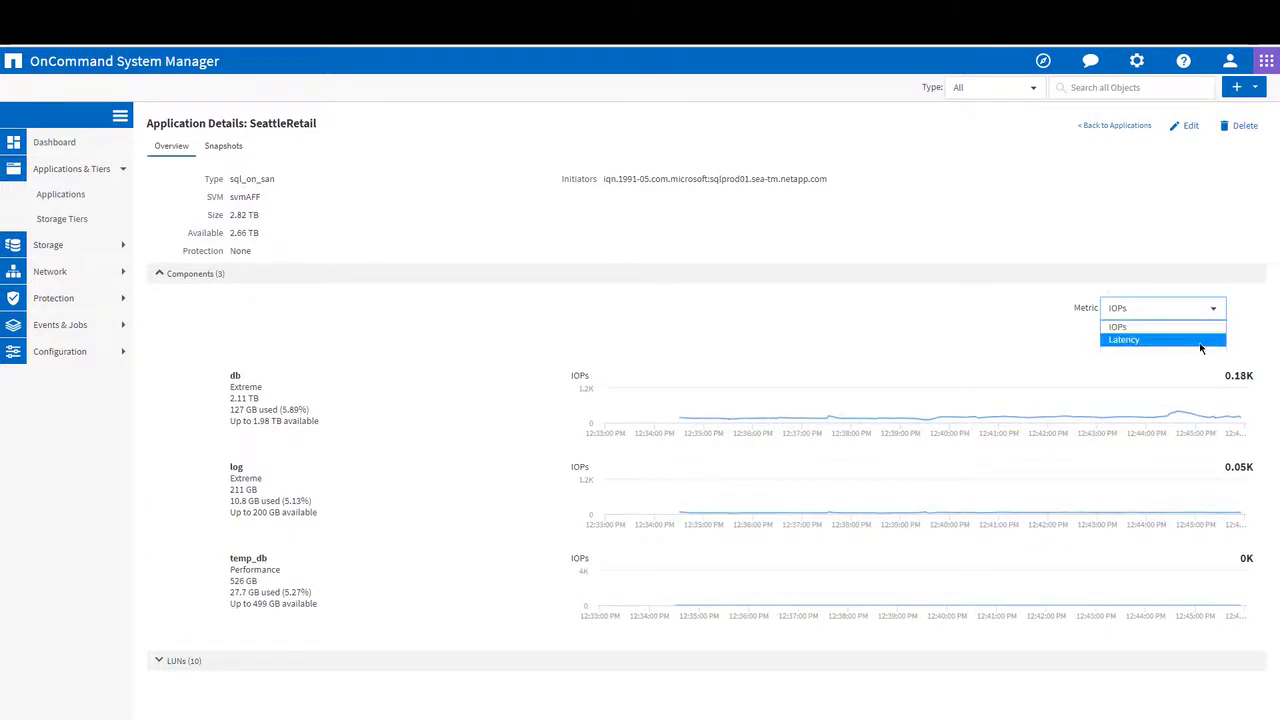
pyautogui.click(1201, 342)
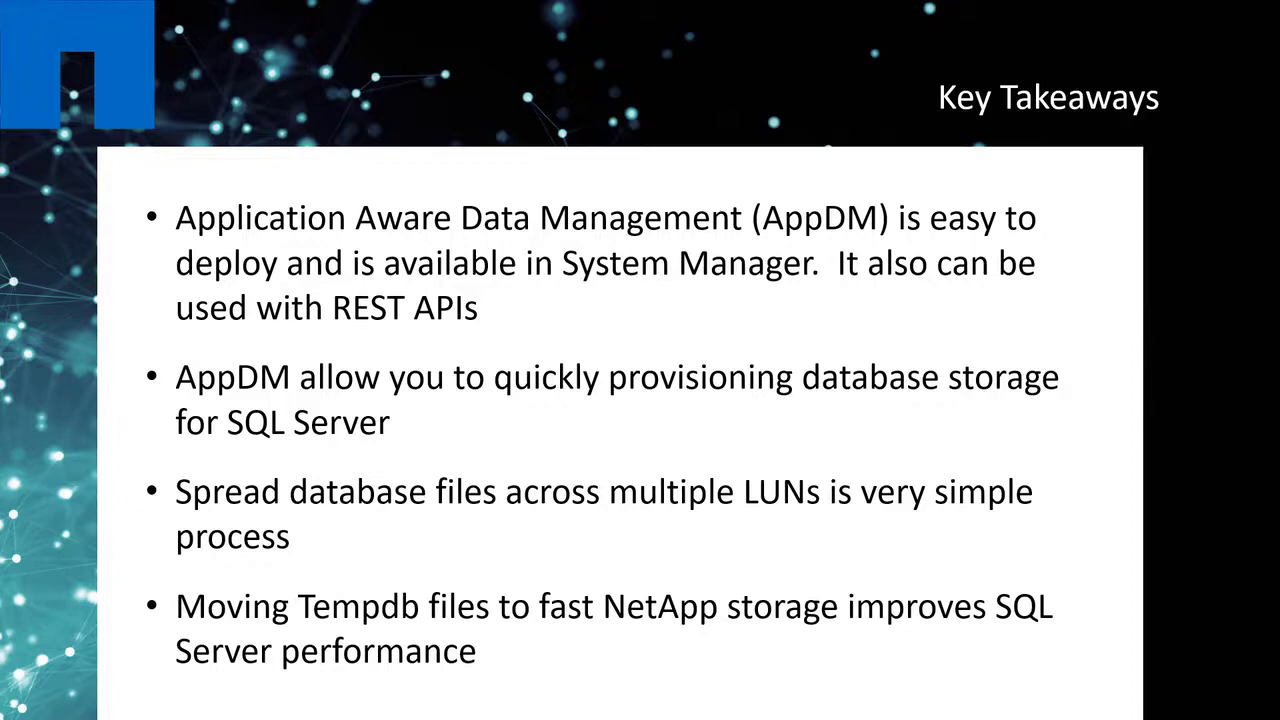
pyautogui.press('Right')
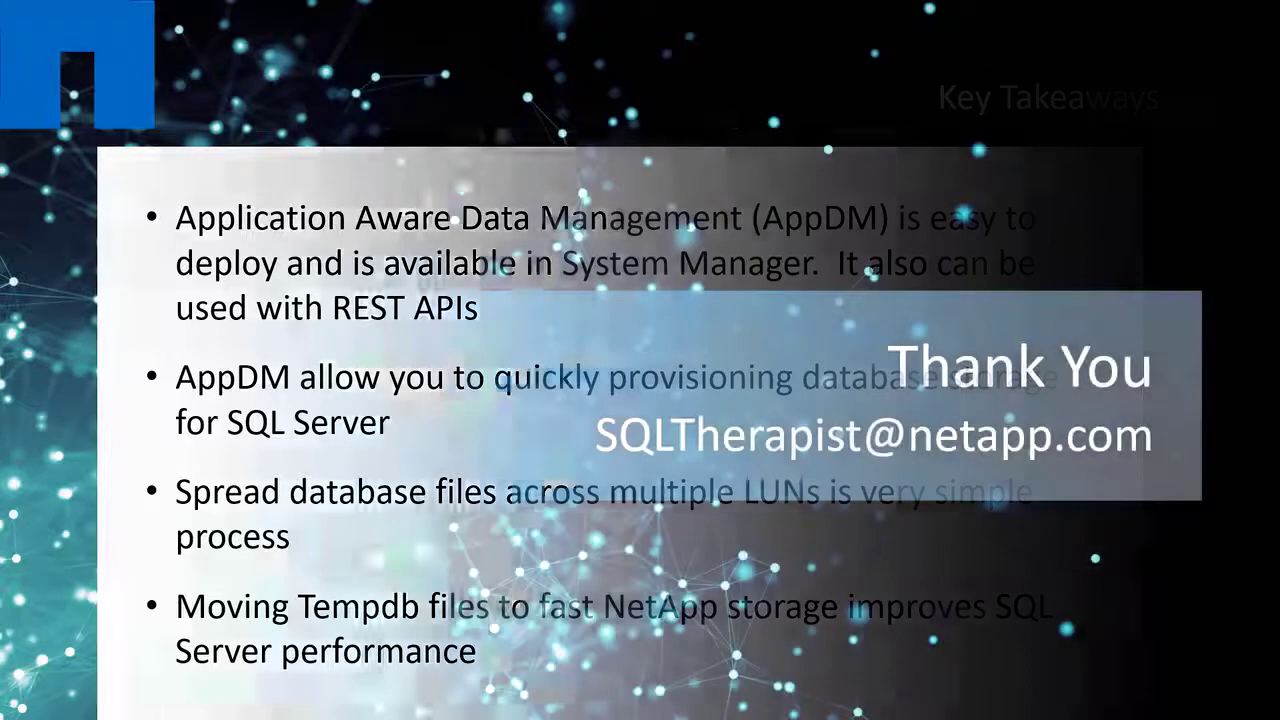